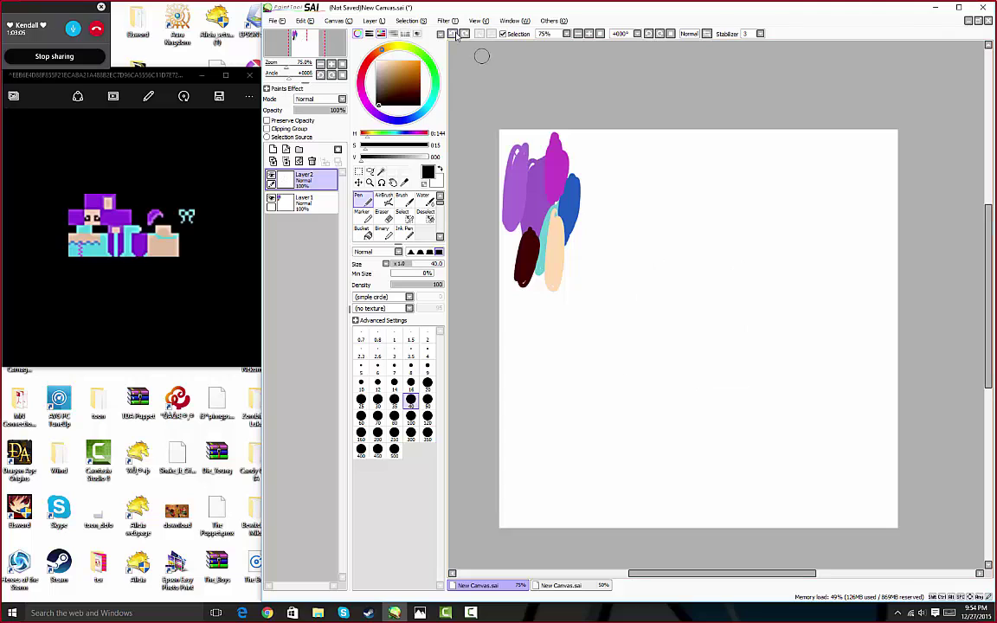
mouse_move(668, 206)
mouse_down()
mouse_move(677, 241)
mouse_move(648, 287)
mouse_move(601, 323)
mouse_move(607, 356)
mouse_move(583, 398)
mouse_move(657, 410)
mouse_move(701, 398)
mouse_move(728, 330)
mouse_move(723, 296)
mouse_move(674, 251)
mouse_up()
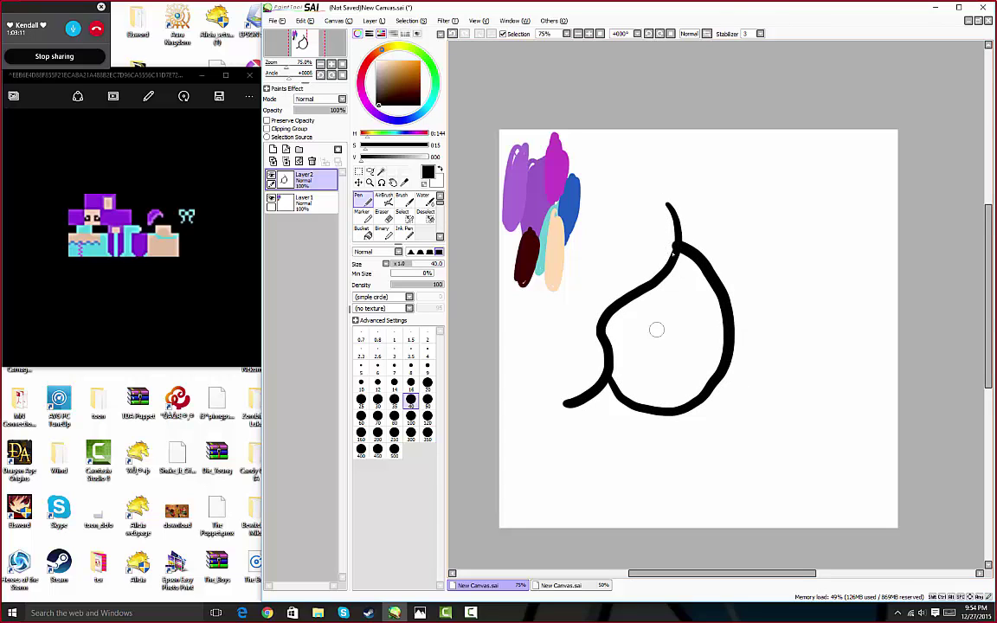
mouse_move(731, 170)
mouse_down()
mouse_move(766, 196)
mouse_move(777, 182)
mouse_up()
mouse_move(800, 158)
mouse_down()
mouse_move(811, 192)
mouse_move(775, 190)
mouse_up()
click(451, 33)
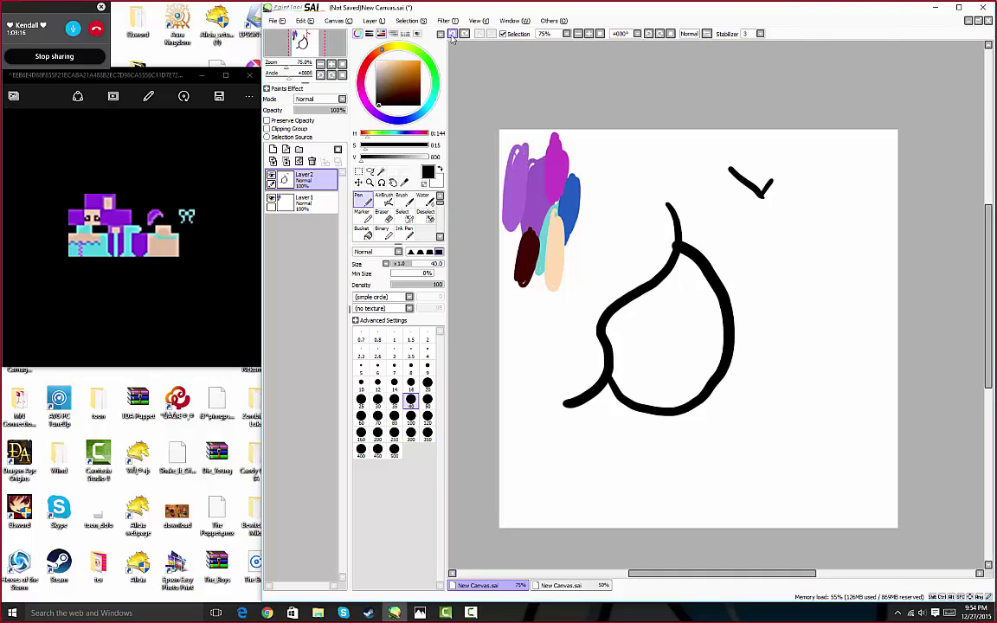
click(451, 34)
mouse_move(702, 170)
mouse_down()
mouse_move(764, 200)
mouse_move(778, 182)
mouse_move(843, 166)
mouse_up()
drag(812, 215, 814, 233)
drag(749, 214, 750, 240)
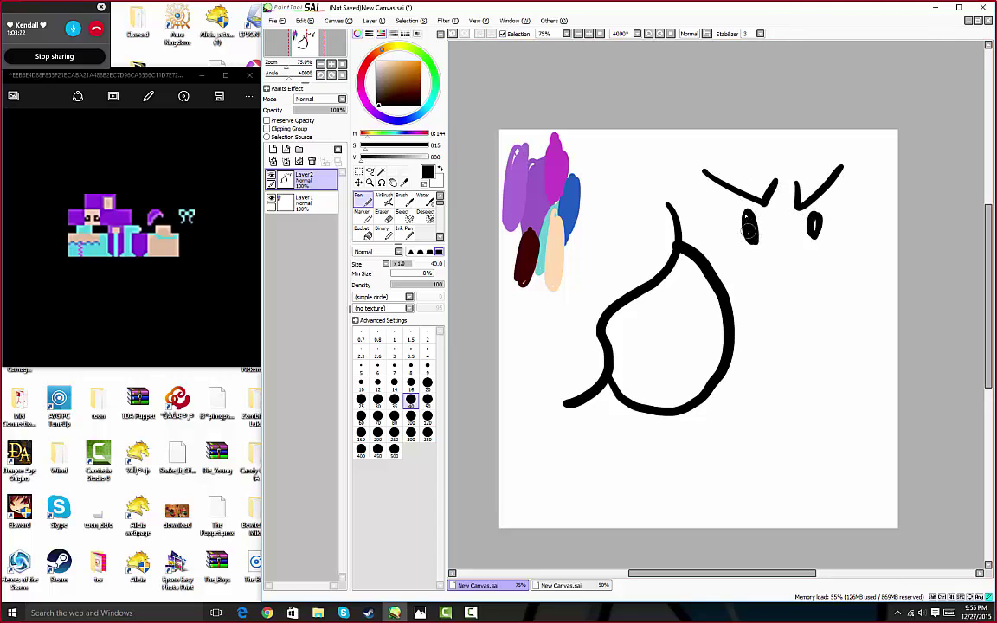
drag(774, 279, 817, 282)
click(452, 34)
click(452, 34)
click(452, 34)
click(452, 34)
click(452, 34)
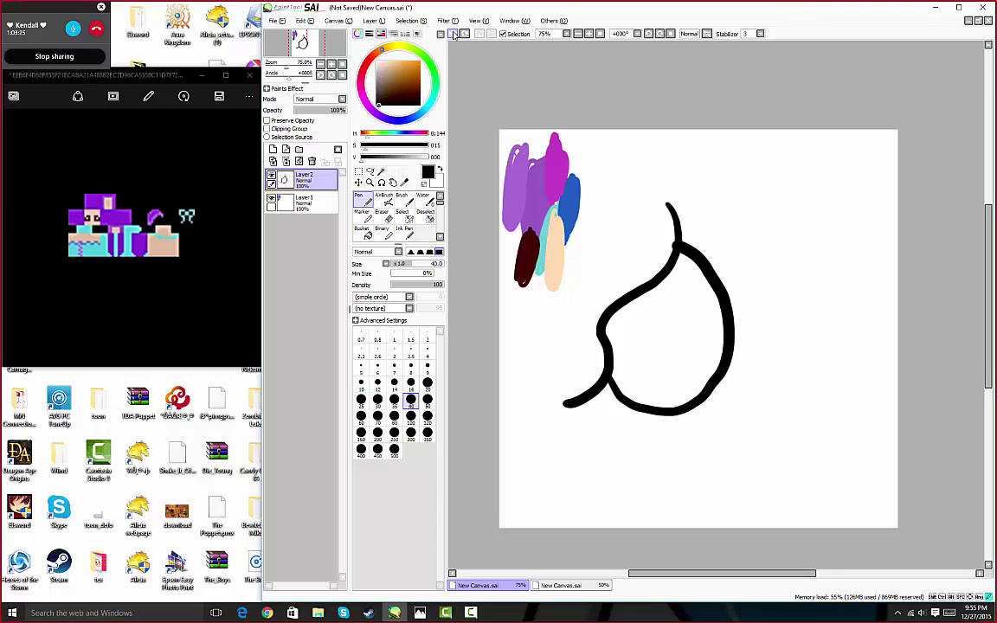
click(451, 34)
click(452, 34)
click(452, 34)
Step: Draw the character's face in black Pen with a side-swept fringe line, two vertical line eyes and a small U-shaped smile
mouse_move(671, 188)
mouse_down()
mouse_move(695, 237)
mouse_move(616, 345)
mouse_move(624, 400)
mouse_move(573, 446)
mouse_up()
mouse_move(696, 228)
mouse_down()
mouse_move(775, 285)
mouse_move(779, 381)
mouse_move(742, 443)
mouse_move(666, 451)
mouse_move(621, 416)
mouse_up()
drag(727, 297, 727, 361)
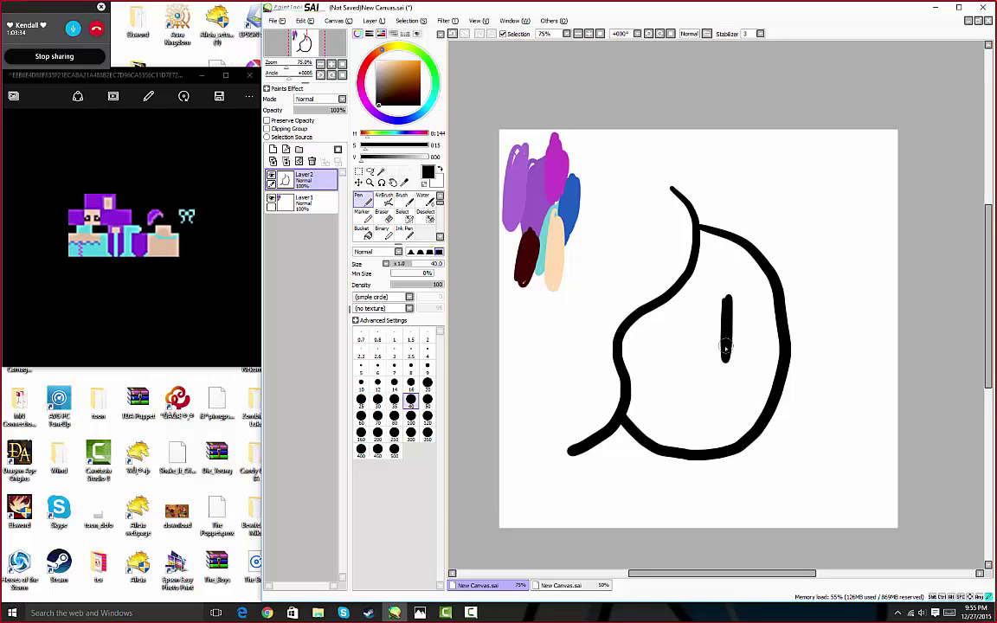
mouse_move(668, 294)
mouse_down()
mouse_move(667, 355)
mouse_move(704, 381)
mouse_up()
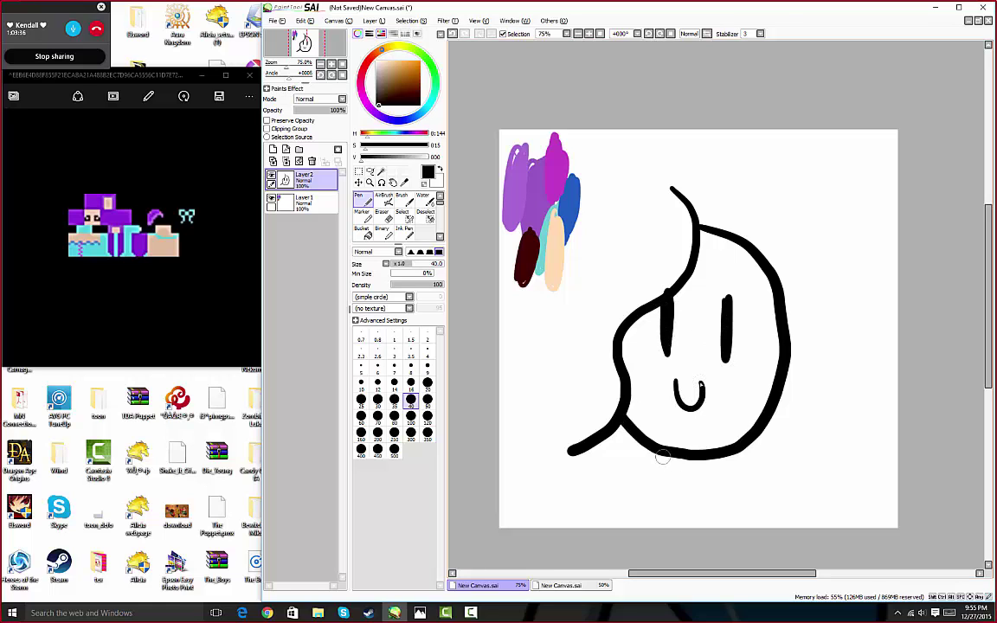
Step: Draw the neck and shoulders below the head, with a scalloped neckline and short lines marking the arms
mouse_move(656, 454)
mouse_down()
mouse_move(656, 467)
mouse_move(613, 512)
mouse_up()
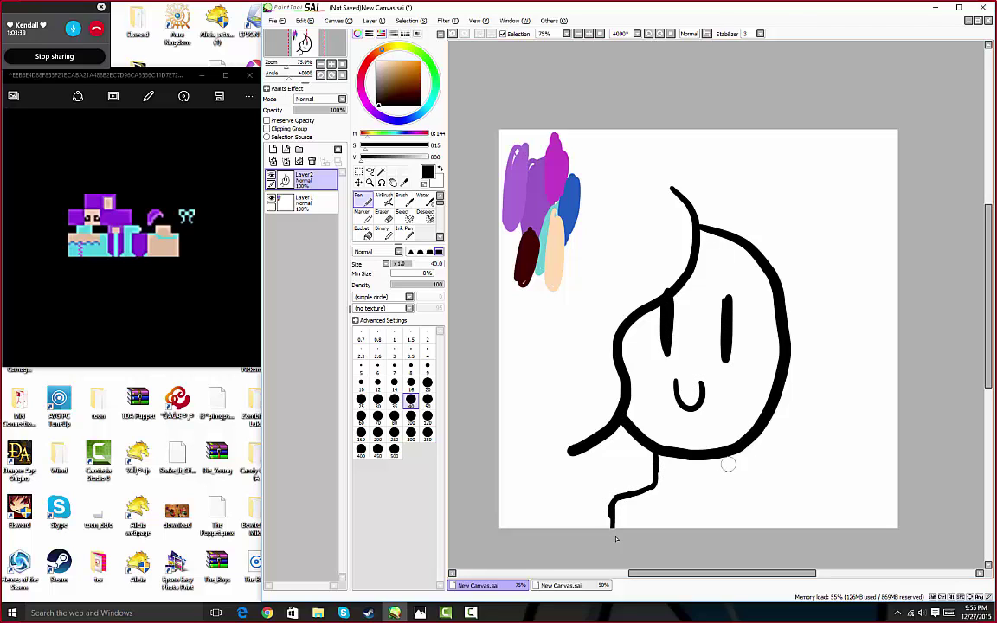
mouse_move(716, 448)
mouse_down()
mouse_move(763, 490)
mouse_move(775, 524)
mouse_up()
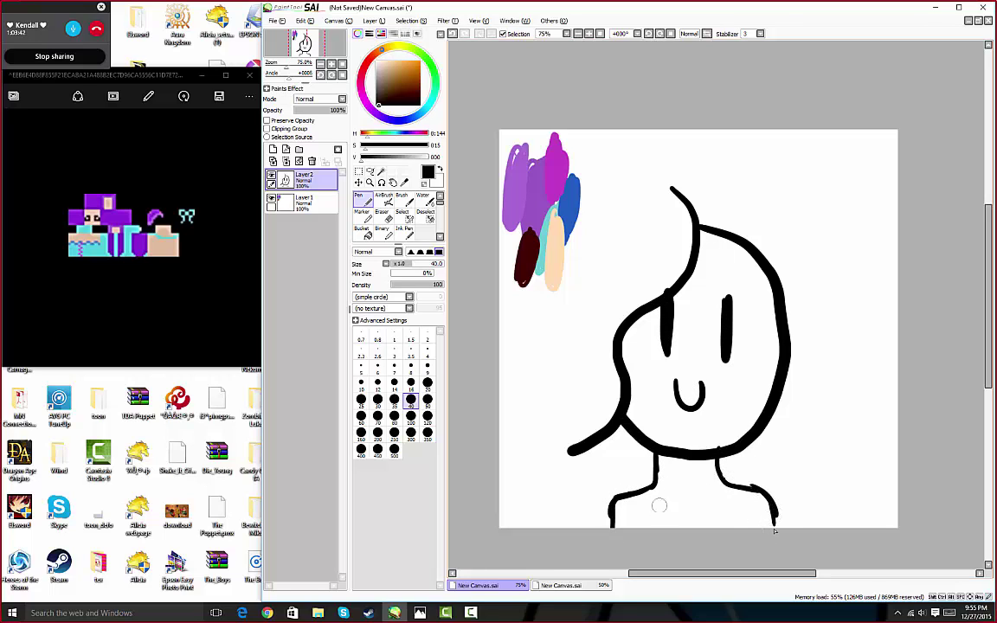
mouse_move(611, 500)
mouse_down()
mouse_move(740, 490)
mouse_move(777, 498)
mouse_move(743, 535)
mouse_up()
drag(654, 508, 650, 541)
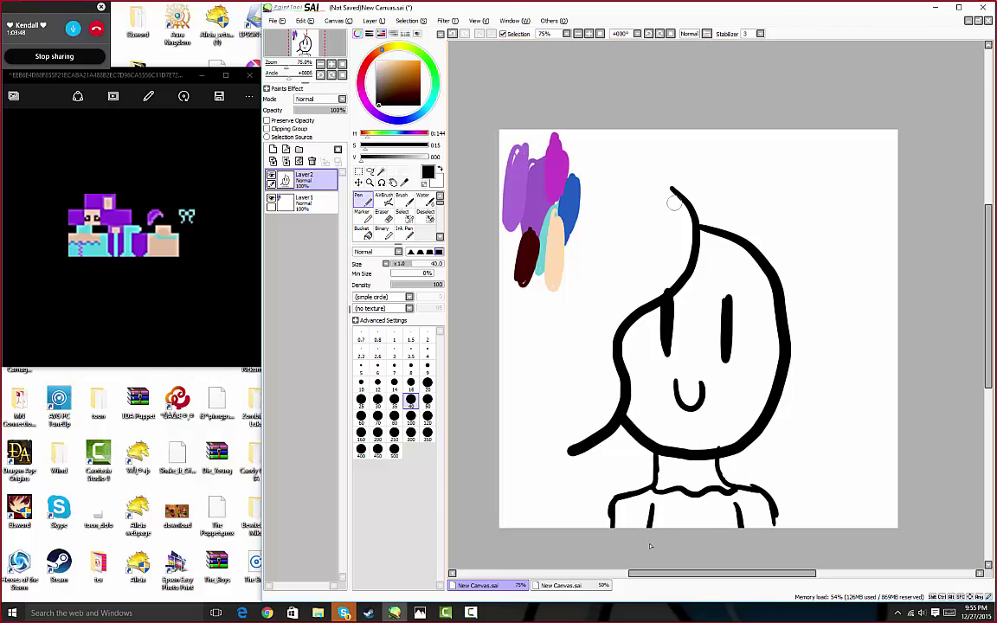
Step: Outline long wavy hair from the crown down both sides of the face to the canvas's lower edge
mouse_move(671, 159)
mouse_down()
mouse_move(615, 168)
mouse_move(595, 197)
mouse_move(589, 248)
mouse_move(560, 281)
mouse_move(563, 337)
mouse_move(536, 388)
mouse_move(530, 524)
mouse_up()
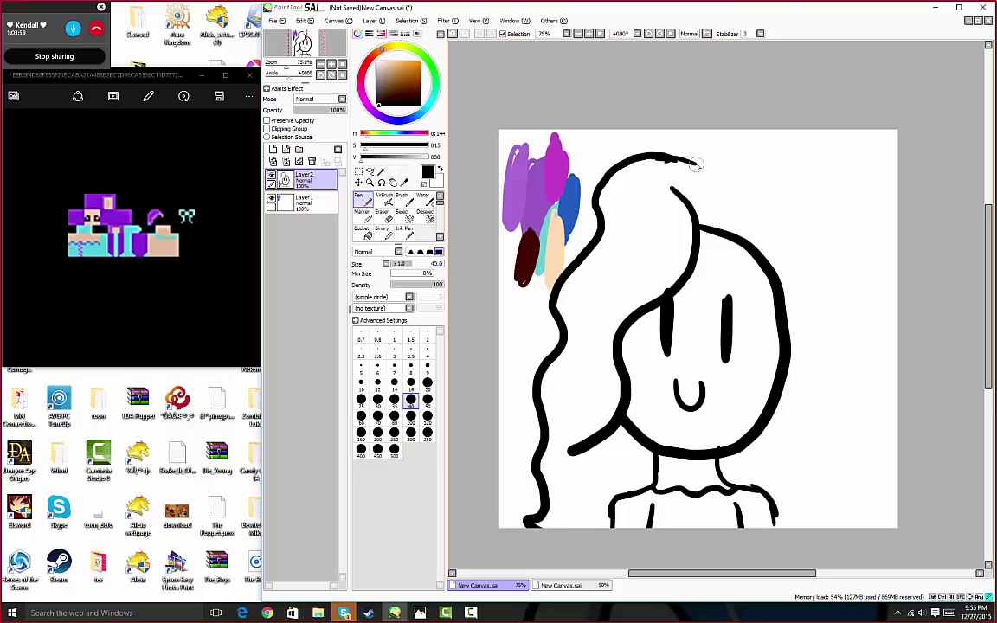
mouse_move(655, 158)
mouse_down()
mouse_move(718, 160)
mouse_move(820, 217)
mouse_move(847, 443)
mouse_move(831, 475)
mouse_move(851, 504)
mouse_move(814, 527)
mouse_up()
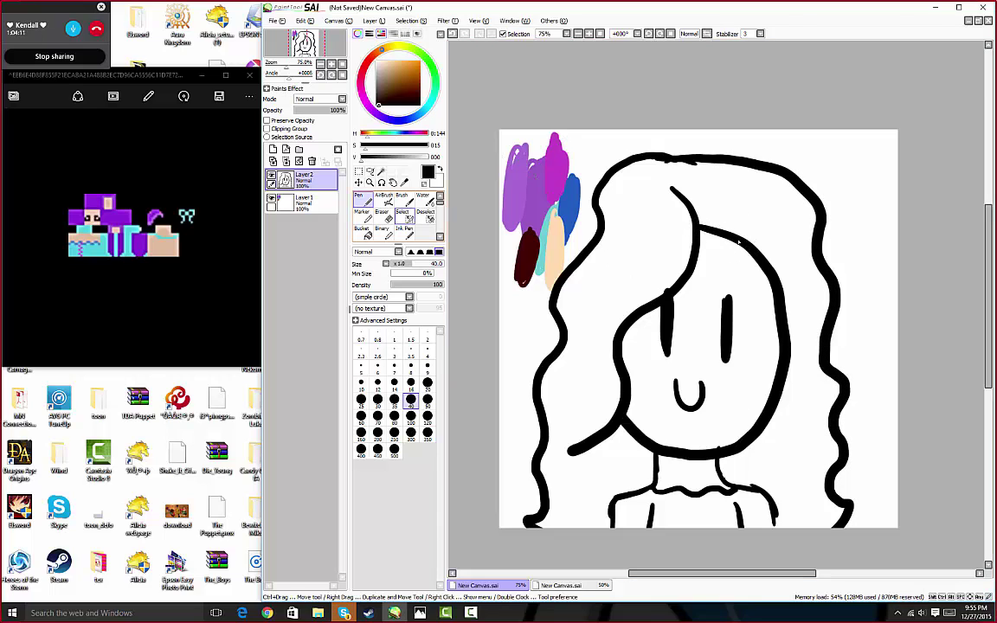
Step: Sample the medium purple from the colour swatches painted on the canvas
click(403, 183)
click(534, 206)
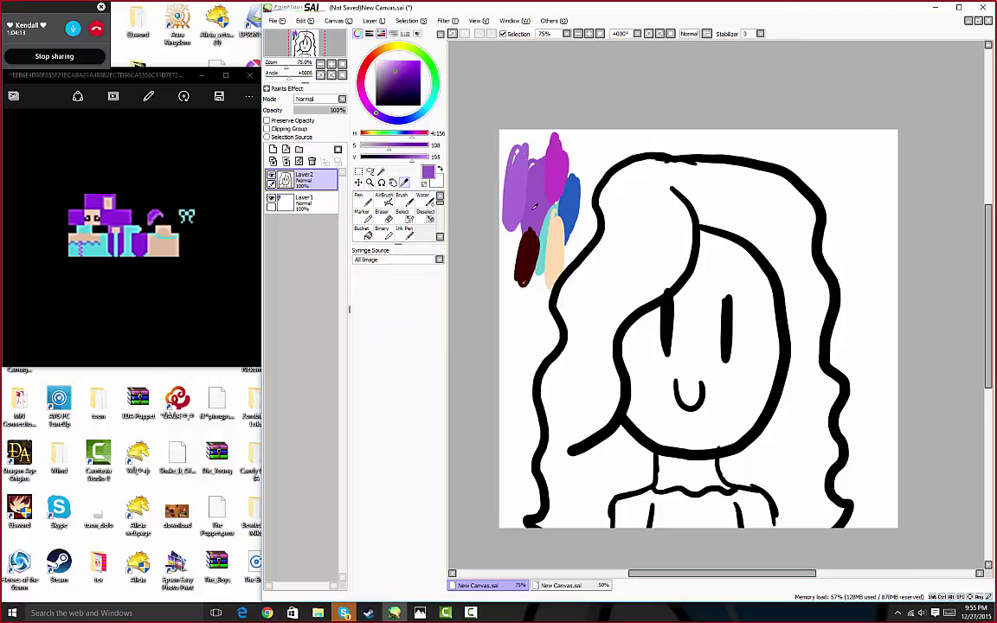
Step: Stop screen sharing in the Skype call and move the call window into the corner of the desktop
click(73, 56)
click(636, 8)
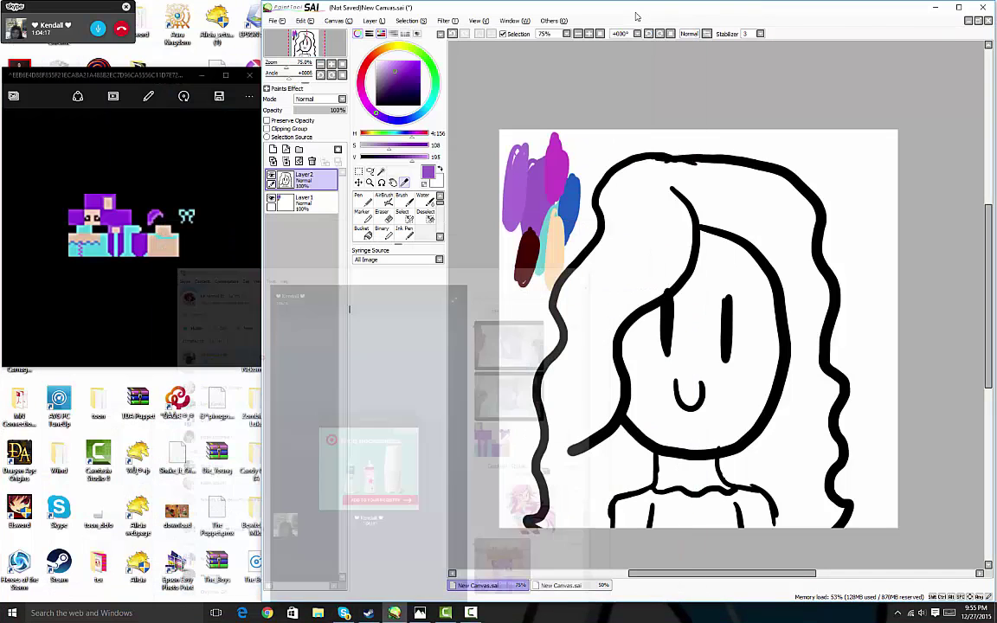
drag(77, 11, 50, 12)
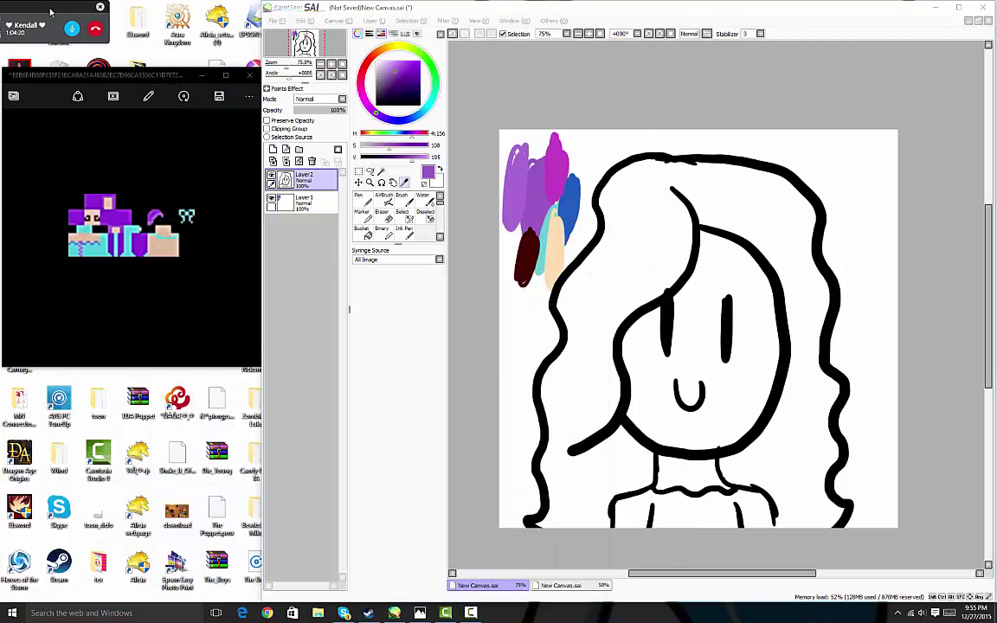
click(401, 206)
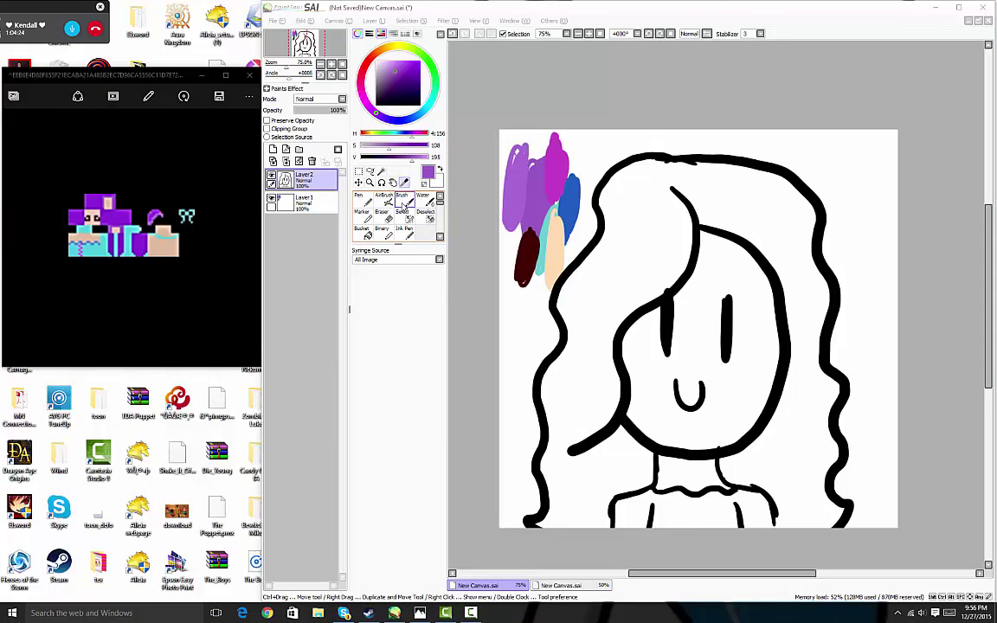
click(636, 263)
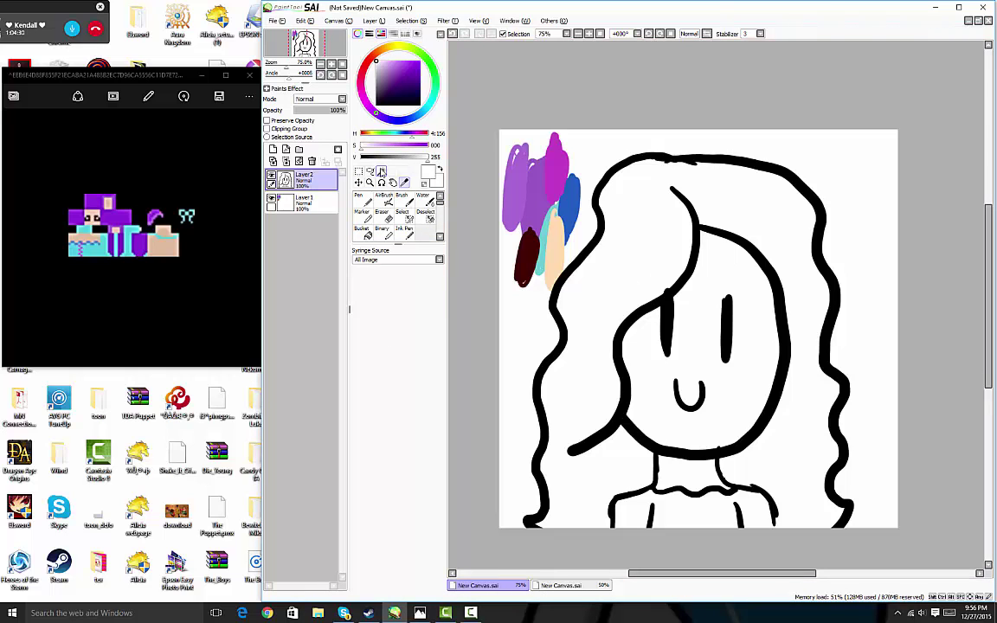
click(381, 170)
click(631, 256)
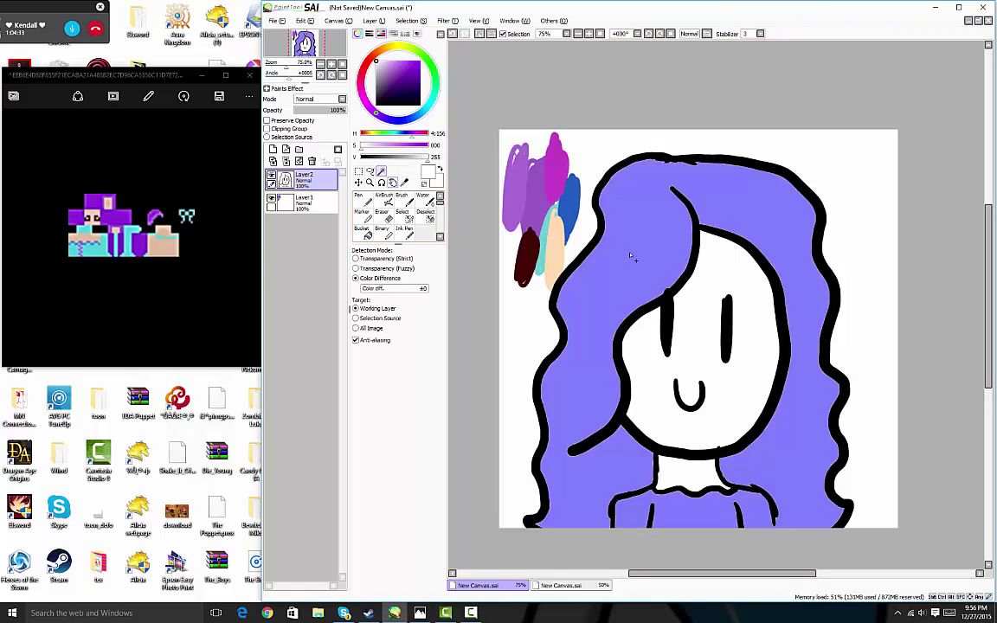
click(459, 34)
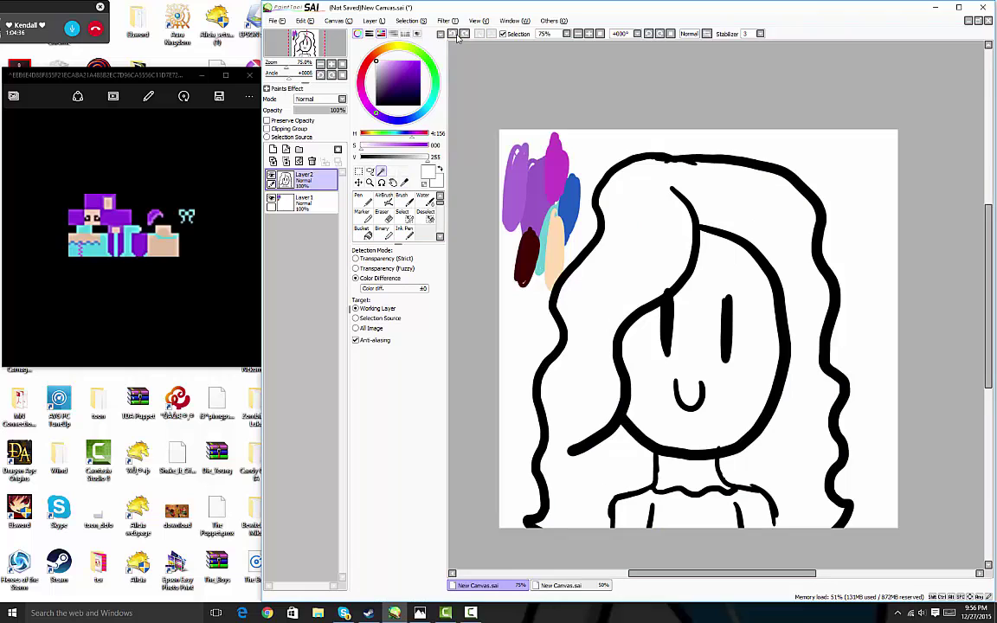
Step: Close the gap at the end of the shoulder outline with the black Pen and select the hair area with the Magic Wand
click(408, 105)
click(363, 200)
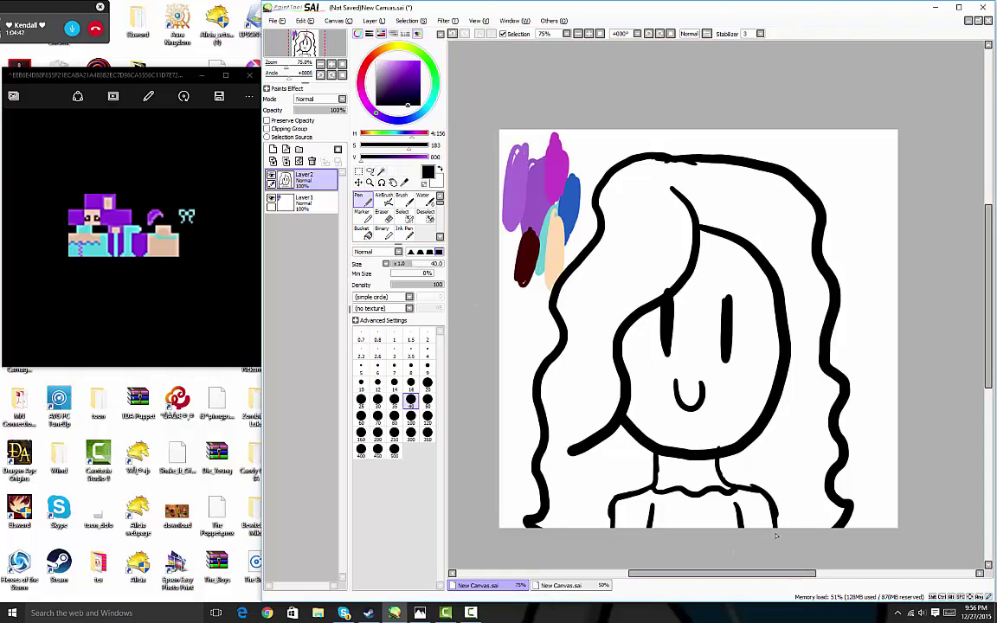
key(w)
click(647, 243)
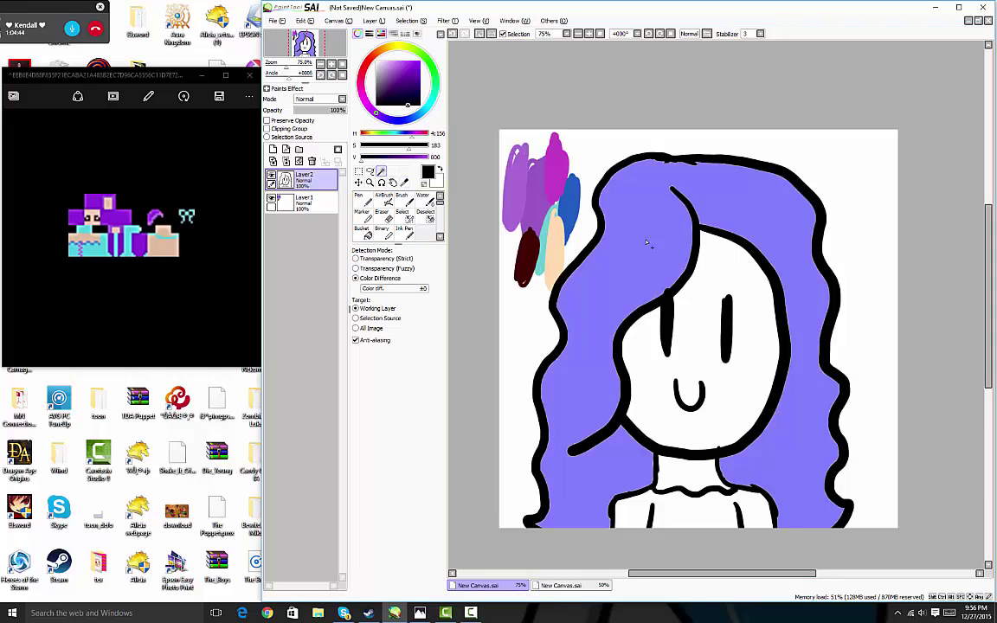
Step: Sample the medium purple swatch and paint the hair left of the face with size 60 Brush strokes following its waves
click(405, 182)
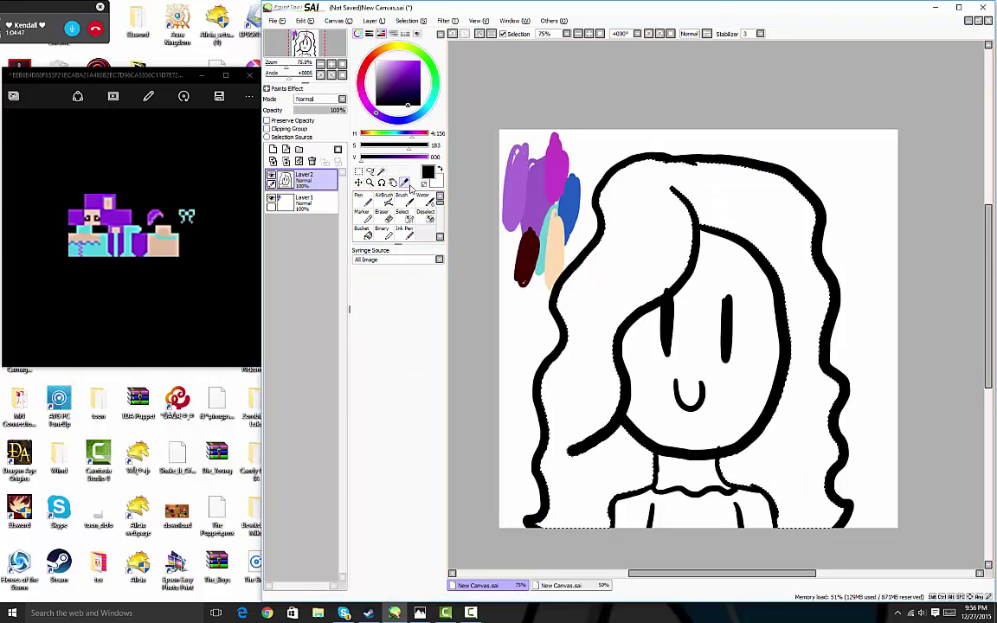
click(532, 206)
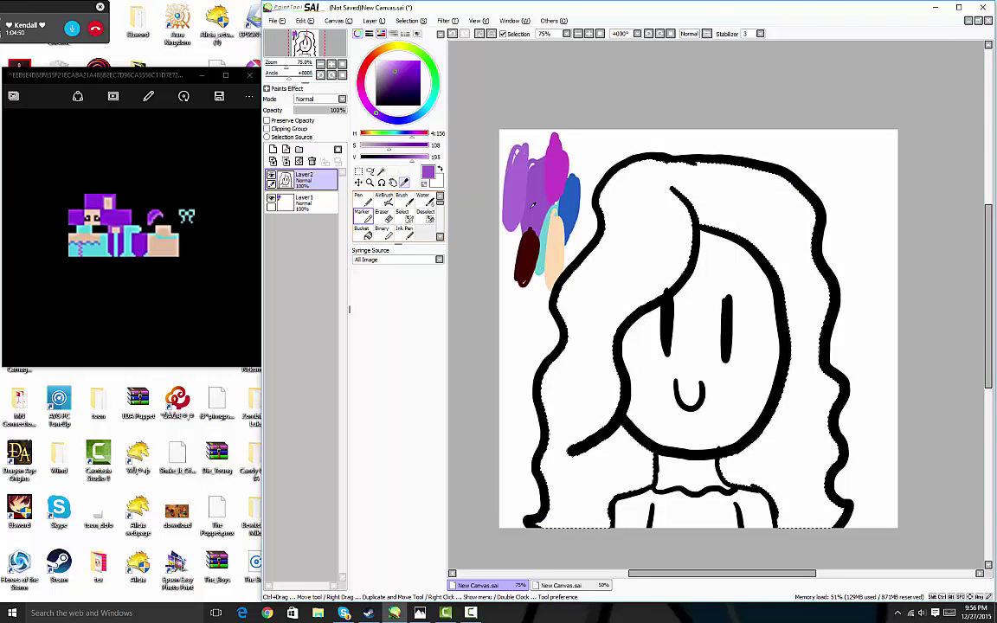
click(403, 201)
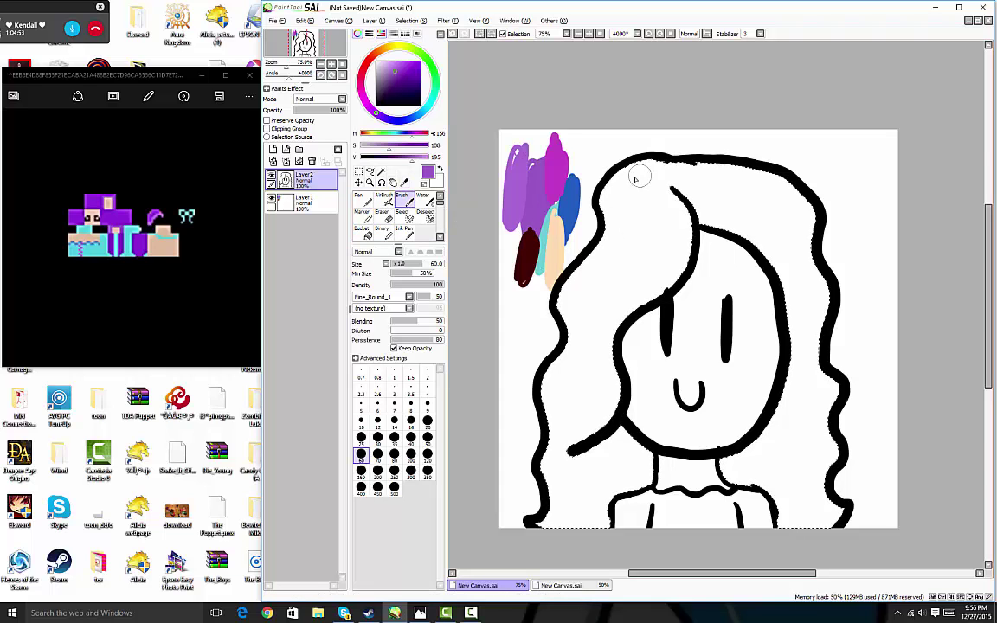
mouse_move(639, 177)
mouse_down()
mouse_move(580, 315)
mouse_move(571, 306)
mouse_move(556, 365)
mouse_move(581, 274)
mouse_move(552, 548)
mouse_move(535, 541)
mouse_move(558, 429)
mouse_up()
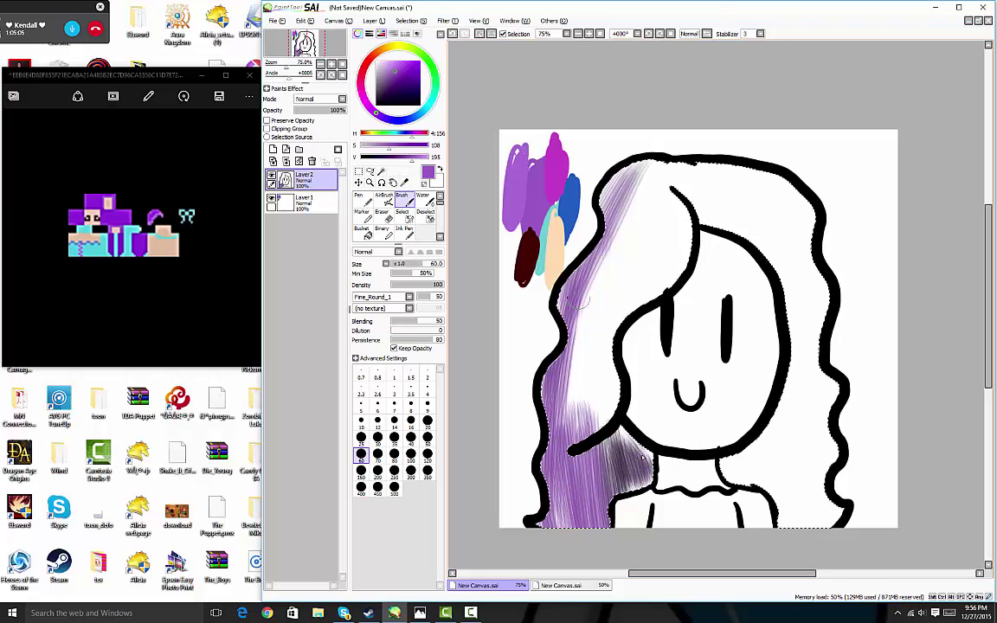
drag(580, 302, 569, 364)
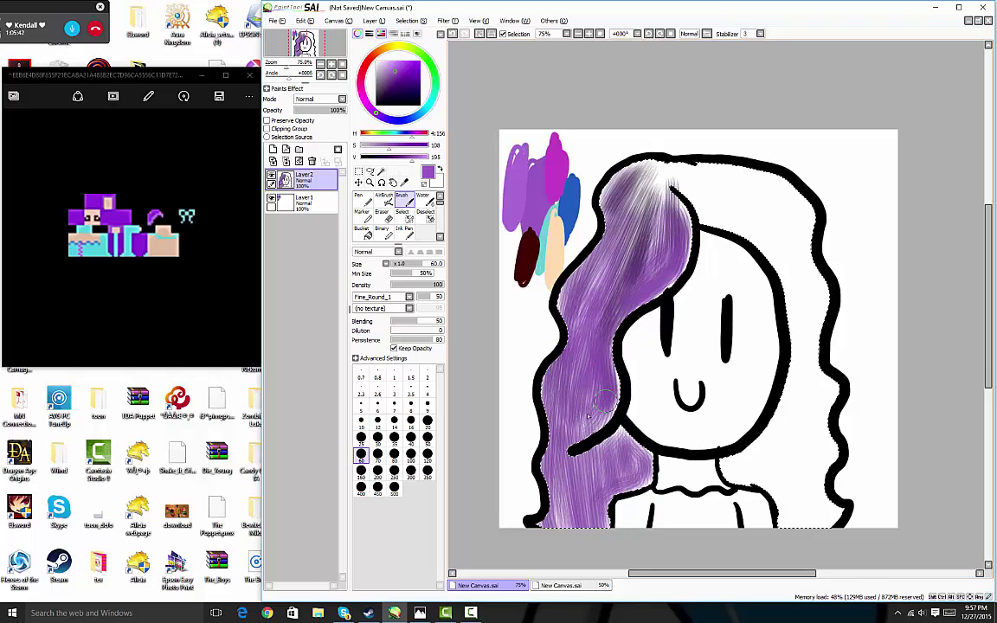
Step: Build up the purple strokes in the hair left of the face and brush a first purple band down the other side
click(470, 613)
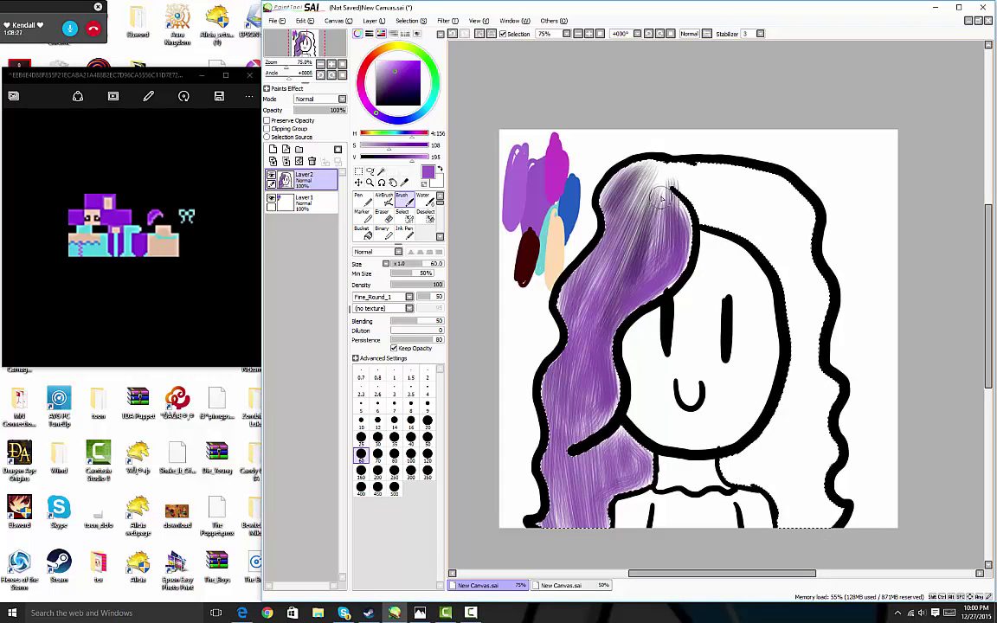
mouse_move(648, 238)
mouse_down()
mouse_move(623, 249)
mouse_move(585, 294)
mouse_move(575, 286)
mouse_move(567, 304)
mouse_move(569, 292)
mouse_move(604, 321)
mouse_move(581, 381)
mouse_move(613, 368)
mouse_move(611, 394)
mouse_move(573, 441)
mouse_move(567, 495)
mouse_move(547, 526)
mouse_move(568, 496)
mouse_up()
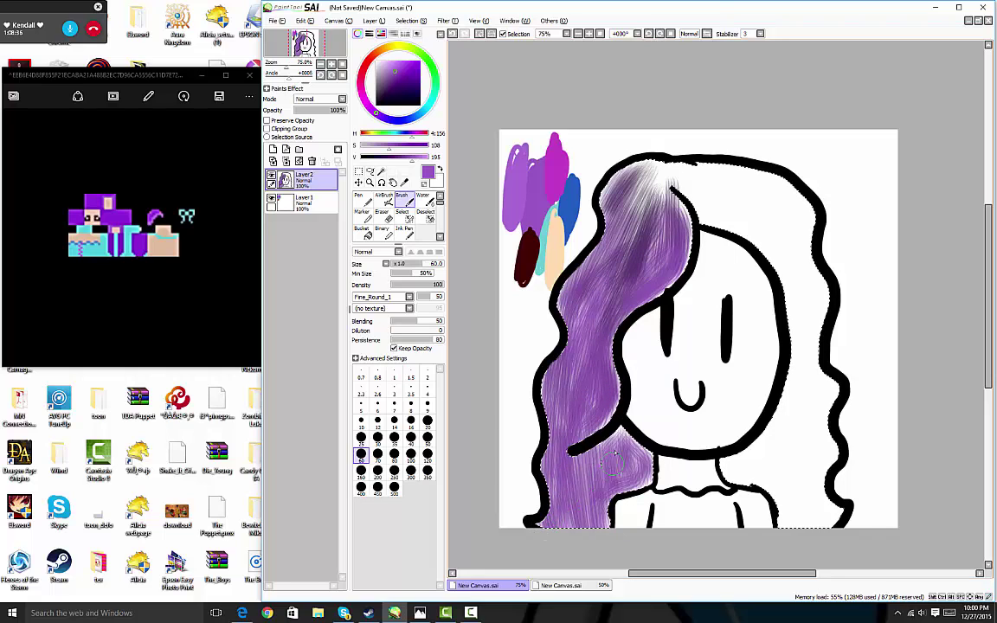
mouse_move(615, 453)
mouse_down()
mouse_move(642, 458)
mouse_move(637, 477)
mouse_up()
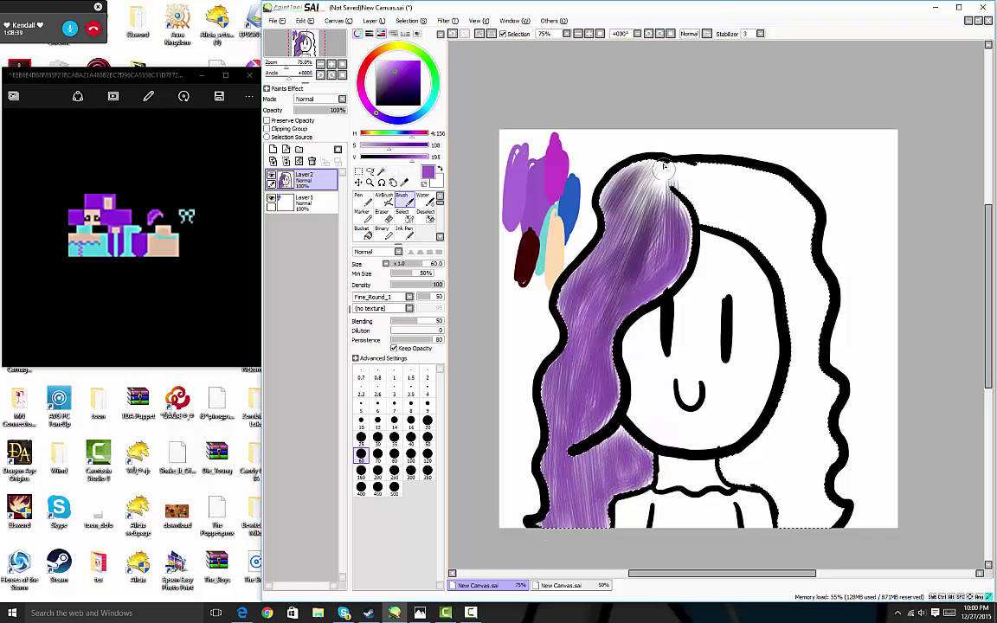
mouse_move(664, 167)
mouse_down()
mouse_move(645, 173)
mouse_move(666, 186)
mouse_move(640, 187)
mouse_move(727, 219)
mouse_up()
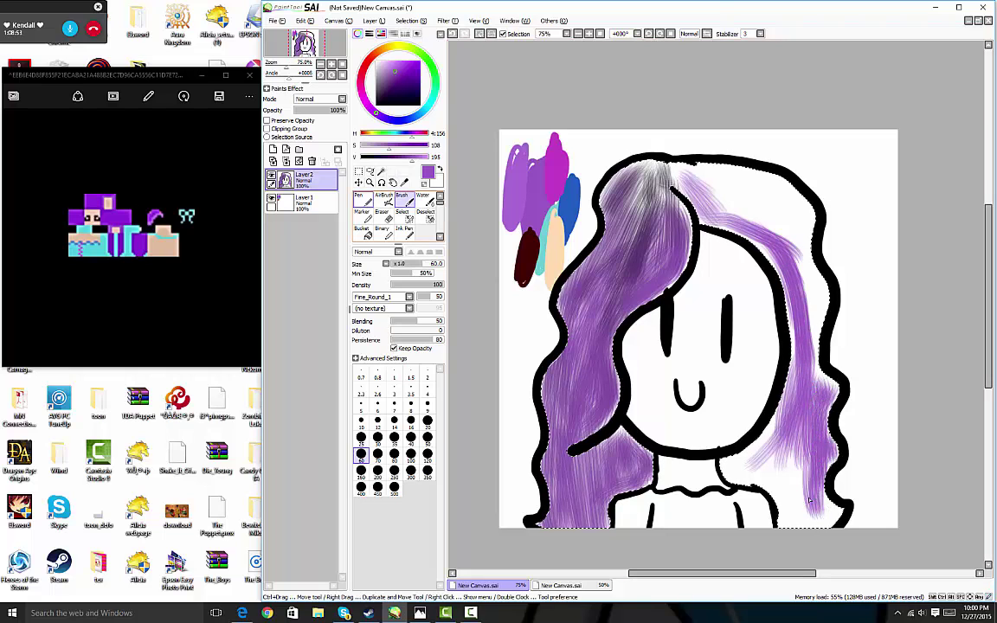
key(n)
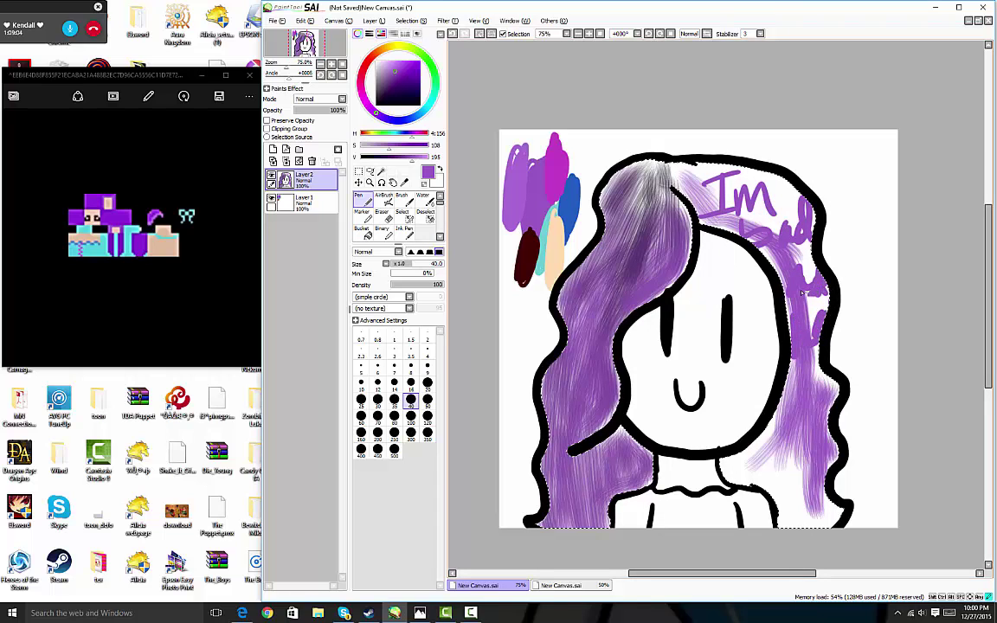
click(451, 35)
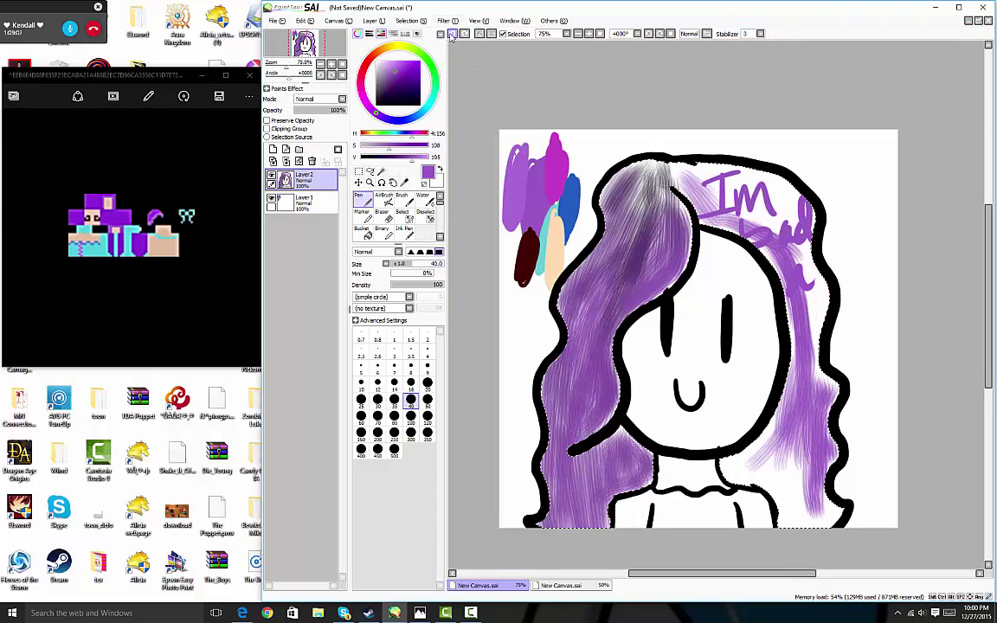
click(451, 34)
click(451, 35)
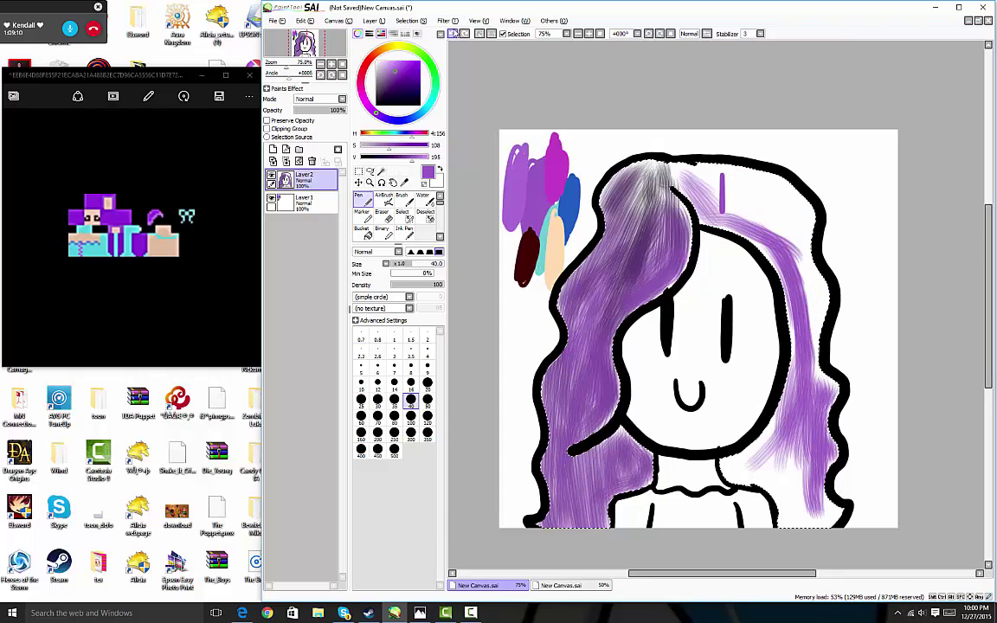
Step: Fill the hair right of the face with size 60 purple Brush strokes and blend purple over the grey area at the parting
click(403, 196)
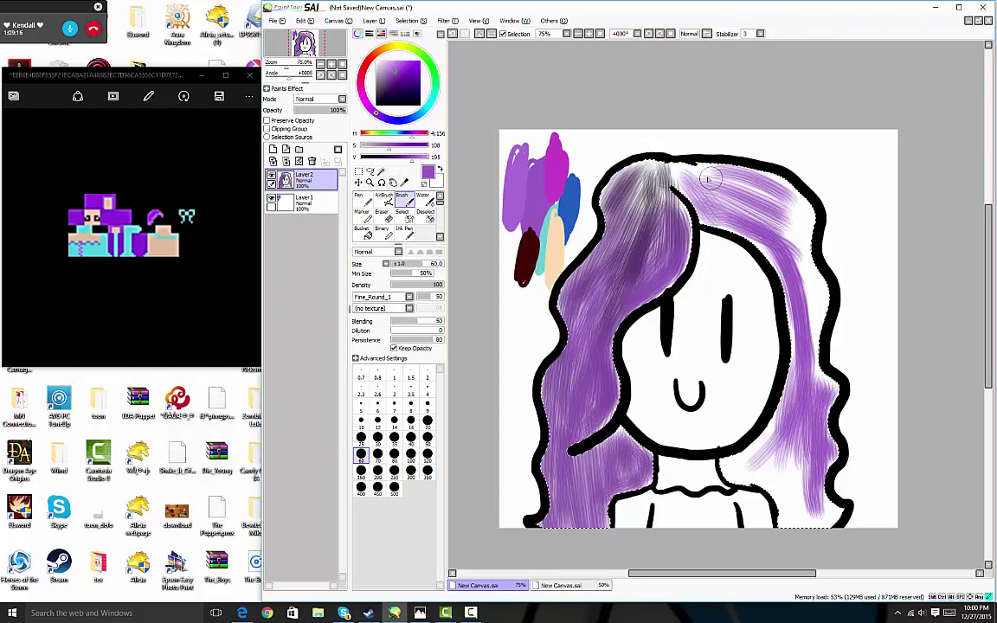
drag(792, 258, 785, 200)
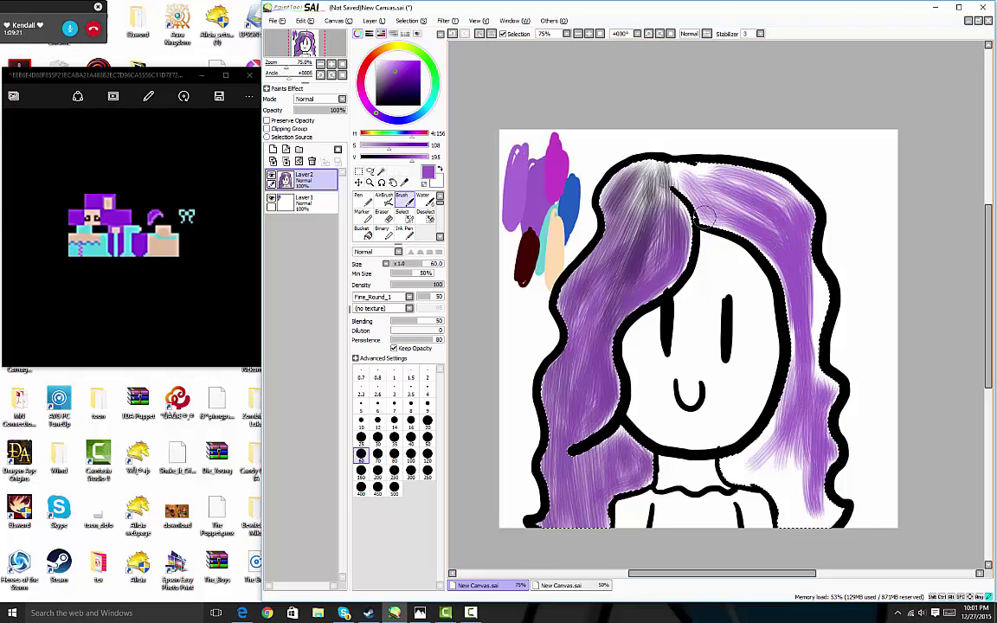
mouse_move(712, 206)
mouse_down()
mouse_move(678, 177)
mouse_move(712, 176)
mouse_move(658, 179)
mouse_move(654, 215)
mouse_move(673, 241)
mouse_move(648, 286)
mouse_move(666, 270)
mouse_move(663, 289)
mouse_move(653, 294)
mouse_move(674, 233)
mouse_move(685, 243)
mouse_move(671, 199)
mouse_move(640, 277)
mouse_move(638, 229)
mouse_move(598, 298)
mouse_move(563, 303)
mouse_move(607, 293)
mouse_move(619, 394)
mouse_move(602, 386)
mouse_move(610, 405)
mouse_move(589, 433)
mouse_move(630, 479)
mouse_move(645, 478)
mouse_move(622, 428)
mouse_move(601, 448)
mouse_up()
mouse_move(786, 200)
mouse_down()
mouse_move(772, 244)
mouse_move(782, 269)
mouse_move(770, 258)
mouse_move(793, 301)
mouse_move(794, 345)
mouse_move(806, 301)
mouse_move(808, 320)
mouse_move(819, 321)
mouse_move(816, 281)
mouse_move(811, 334)
mouse_move(808, 324)
mouse_move(826, 397)
mouse_move(813, 266)
mouse_up()
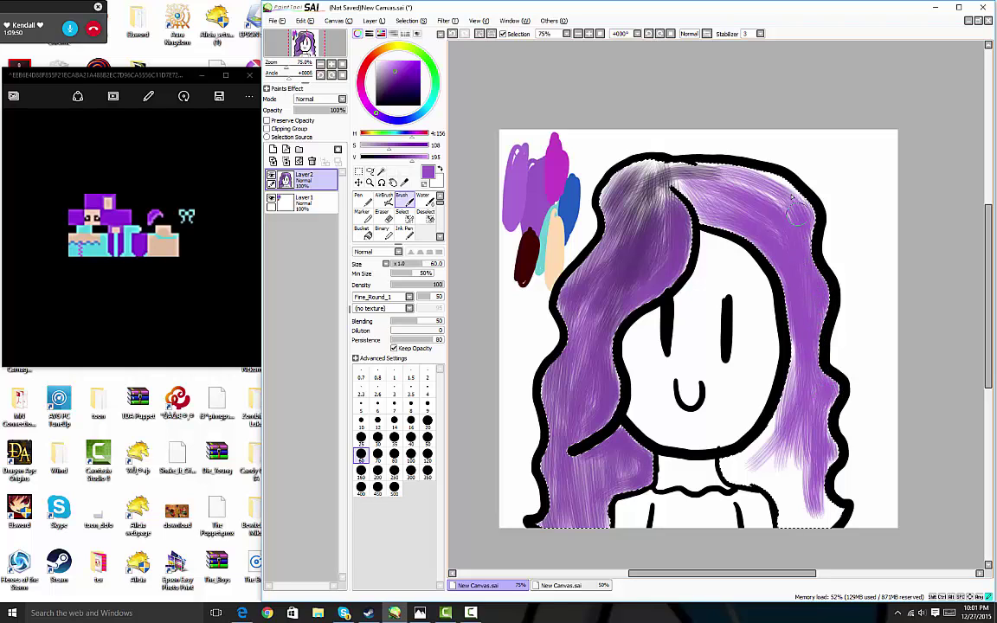
mouse_move(792, 198)
mouse_down()
mouse_move(671, 165)
mouse_move(576, 177)
mouse_move(655, 212)
mouse_move(577, 237)
mouse_move(633, 223)
mouse_up()
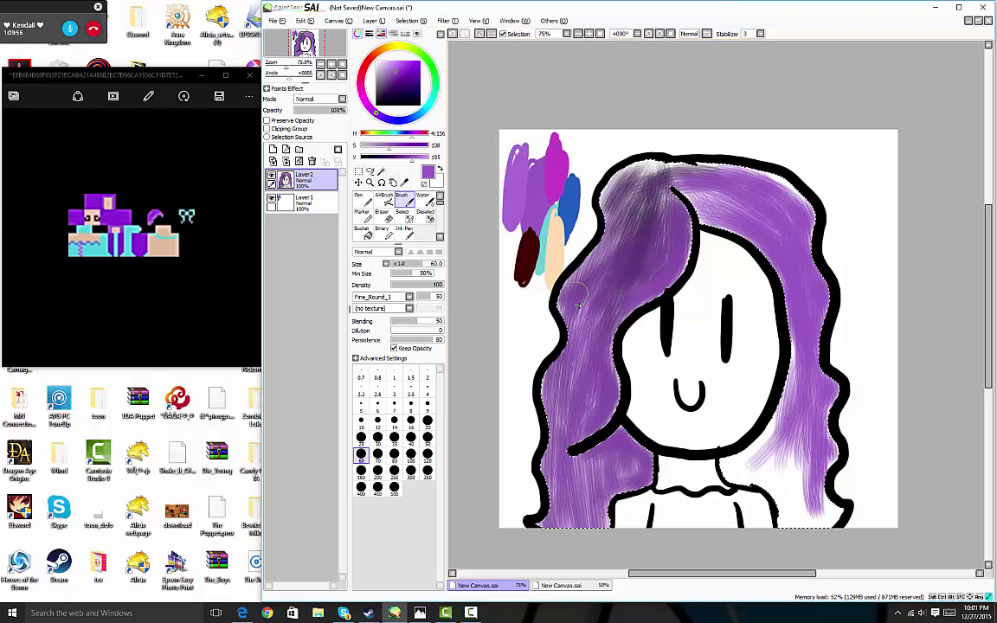
mouse_move(639, 171)
mouse_down()
mouse_move(723, 174)
mouse_move(788, 204)
mouse_move(747, 171)
mouse_move(771, 179)
mouse_move(801, 247)
mouse_move(812, 348)
mouse_move(799, 326)
mouse_move(793, 400)
mouse_move(774, 442)
mouse_move(744, 459)
mouse_move(763, 433)
mouse_move(792, 422)
mouse_move(729, 473)
mouse_move(760, 476)
mouse_move(751, 465)
mouse_move(795, 454)
mouse_move(798, 440)
mouse_move(790, 542)
mouse_move(825, 527)
mouse_move(815, 446)
mouse_move(809, 500)
mouse_move(790, 489)
mouse_move(784, 499)
mouse_move(777, 485)
mouse_move(730, 472)
mouse_move(724, 459)
mouse_move(777, 450)
mouse_move(825, 461)
mouse_move(822, 407)
mouse_move(797, 380)
mouse_move(775, 429)
mouse_up()
mouse_move(685, 258)
mouse_down()
mouse_move(648, 195)
mouse_move(614, 201)
mouse_move(624, 175)
mouse_move(619, 249)
mouse_move(595, 307)
mouse_move(591, 289)
mouse_move(576, 297)
mouse_move(634, 284)
mouse_up()
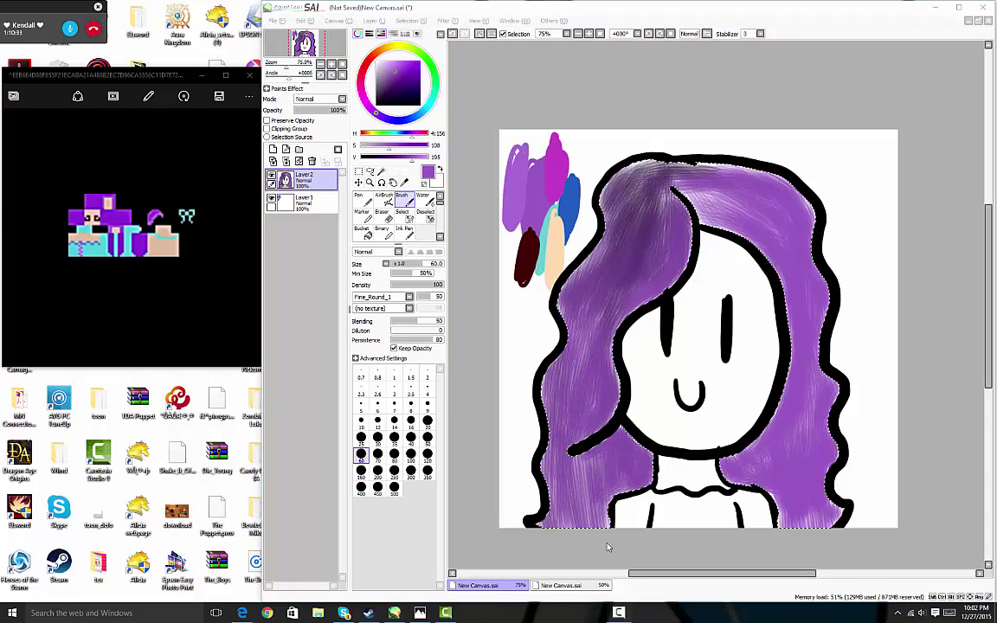
click(471, 613)
click(946, 567)
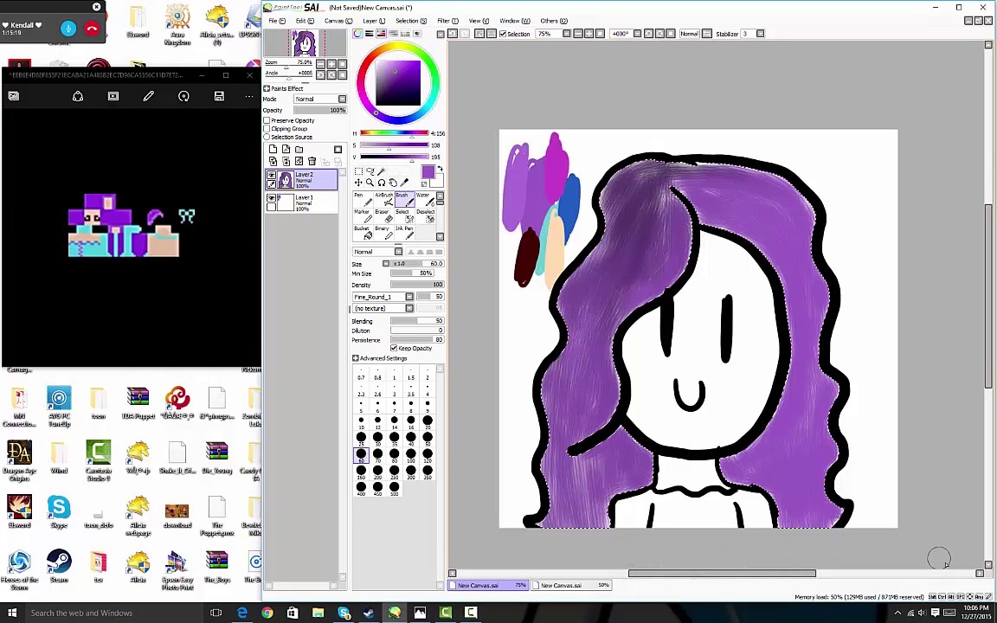
Step: Sample the lighter purple swatch and smooth the hair on both sides of the parting with size 60 Brush strokes
click(404, 183)
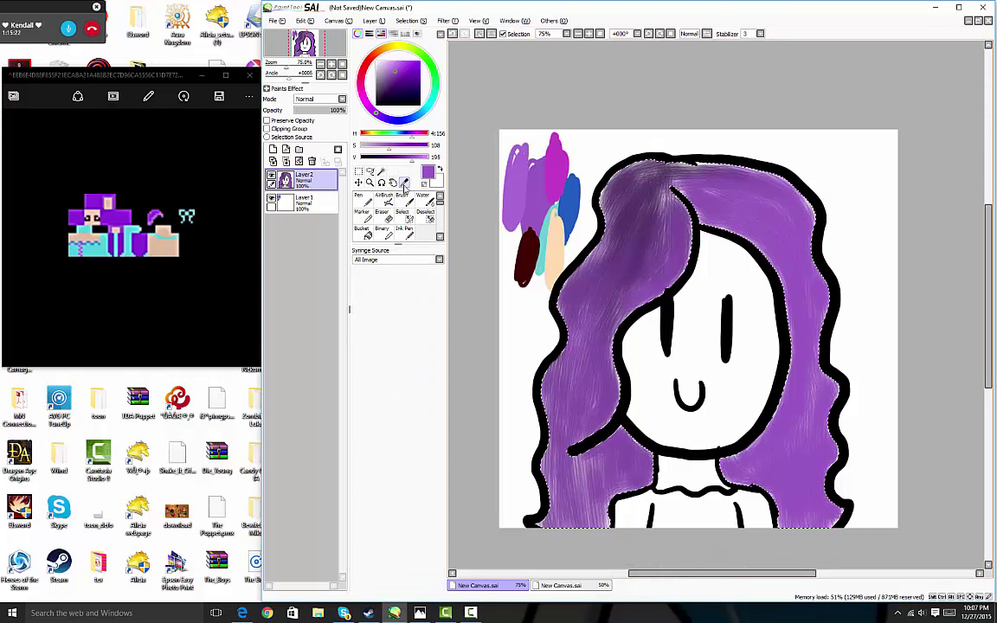
click(519, 191)
click(409, 202)
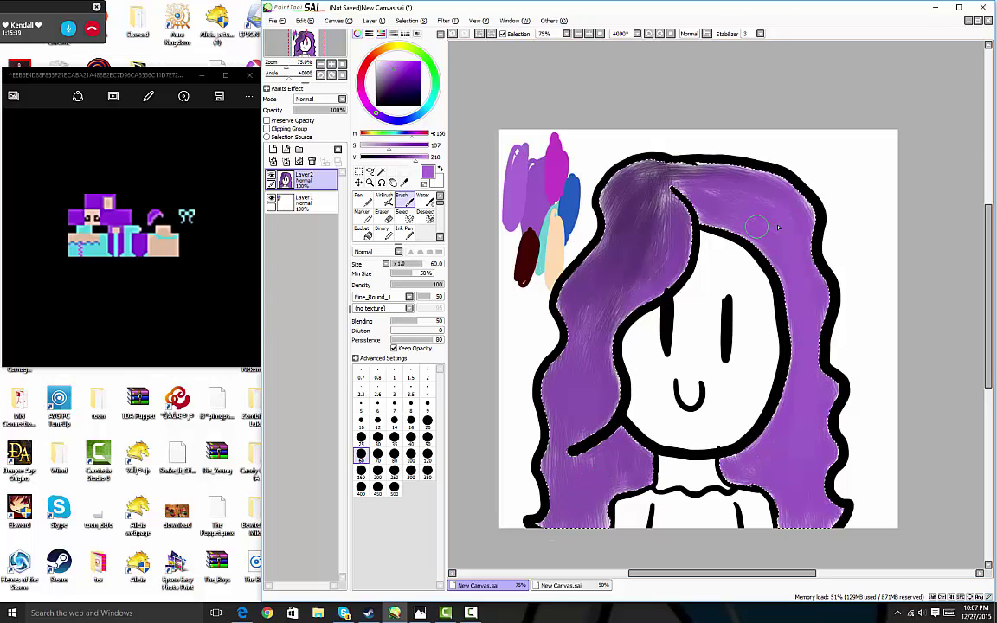
mouse_move(670, 186)
mouse_down()
mouse_move(637, 205)
mouse_move(631, 240)
mouse_move(617, 285)
mouse_up()
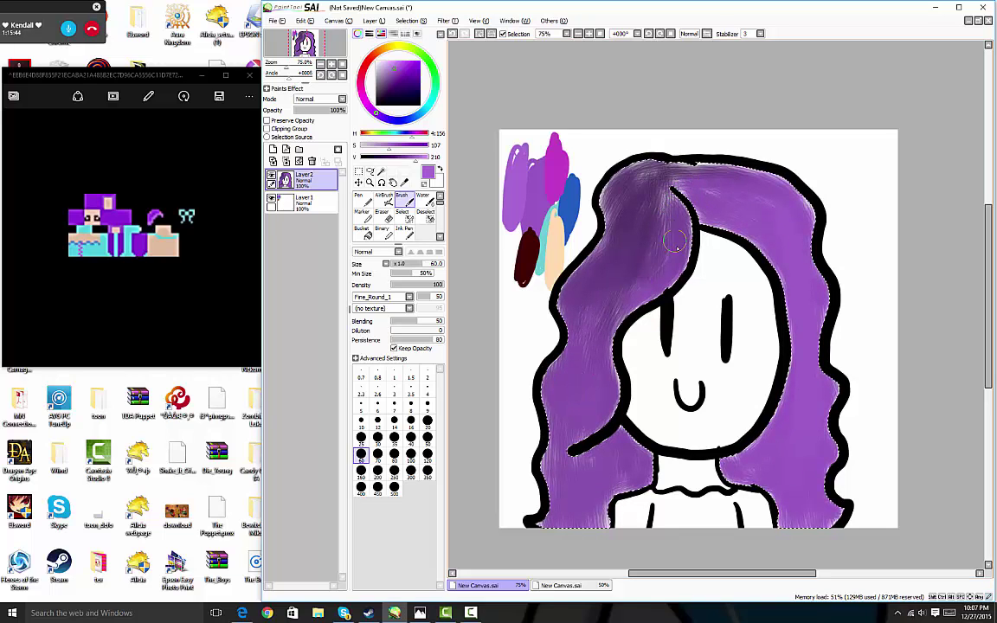
mouse_move(676, 185)
mouse_down()
mouse_move(651, 179)
mouse_move(691, 168)
mouse_move(725, 175)
mouse_move(712, 188)
mouse_move(734, 193)
mouse_up()
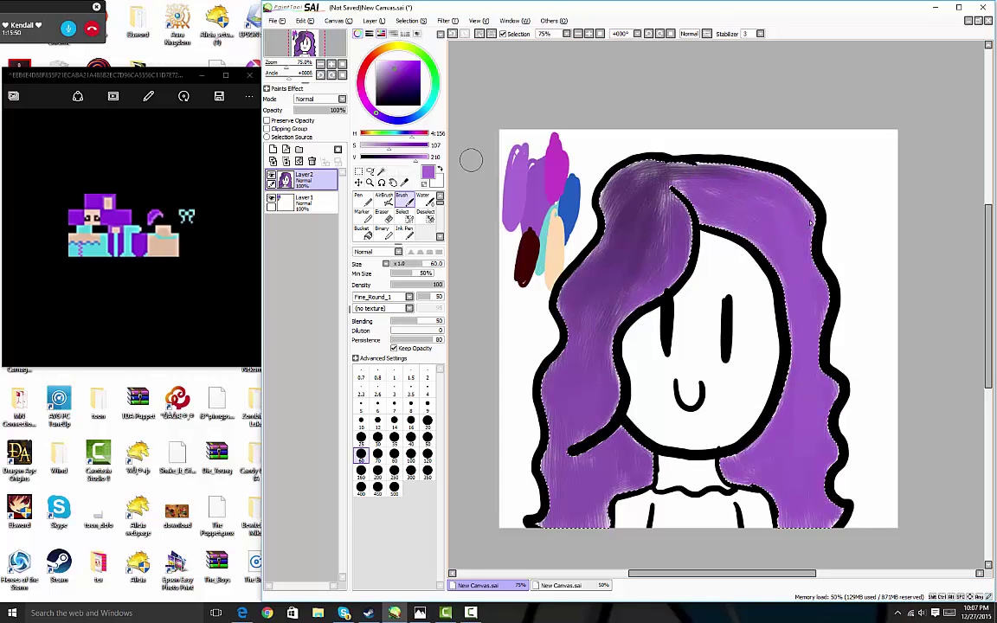
Step: Clear the selection over all of the hair with the Deselect brush at size 100
click(425, 214)
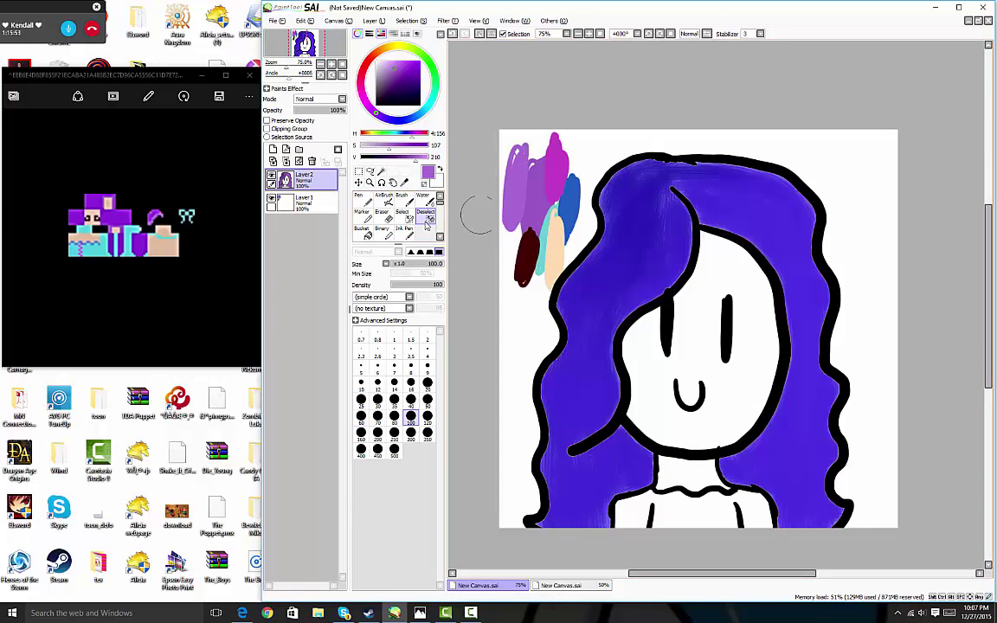
mouse_move(665, 173)
mouse_down()
mouse_move(630, 184)
mouse_move(705, 177)
mouse_move(636, 262)
mouse_move(554, 502)
mouse_move(601, 494)
mouse_move(630, 458)
mouse_move(677, 255)
mouse_up()
mouse_move(716, 186)
mouse_down()
mouse_move(791, 165)
mouse_move(809, 216)
mouse_move(822, 407)
mouse_move(835, 437)
mouse_up()
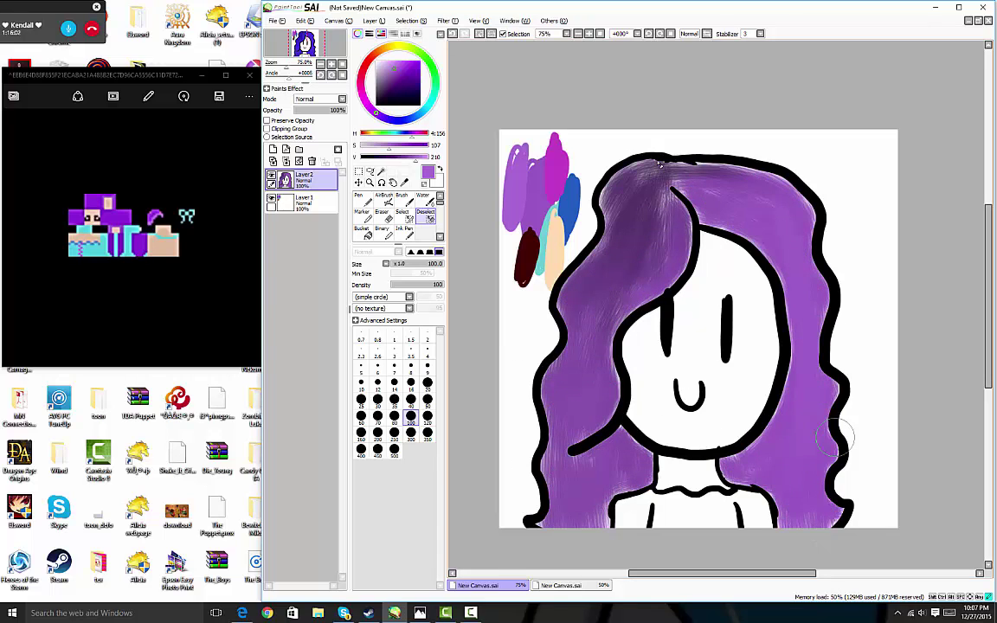
Step: Handwrite "Isuk at hair LoL" in purple beside the hair with the size 40 Pen
click(368, 201)
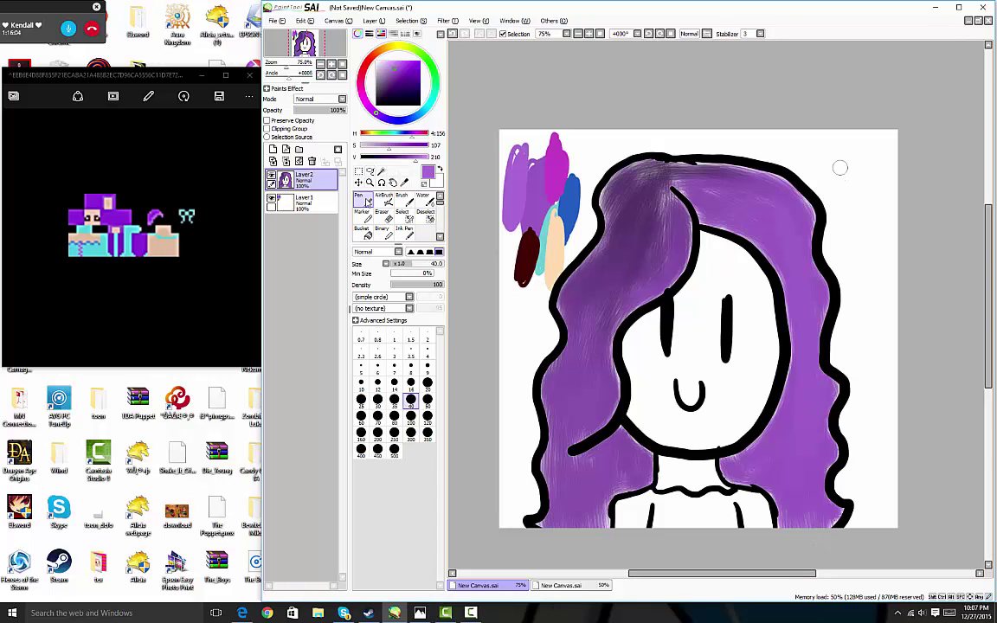
mouse_move(821, 143)
mouse_down()
mouse_move(825, 178)
mouse_move(842, 134)
mouse_up()
mouse_move(801, 184)
mouse_down()
mouse_move(835, 178)
mouse_move(900, 131)
mouse_move(895, 160)
mouse_up()
mouse_move(832, 192)
mouse_down()
mouse_move(776, 245)
mouse_move(847, 212)
mouse_up()
drag(838, 269, 897, 251)
mouse_move(840, 299)
mouse_down()
mouse_move(844, 327)
mouse_move(872, 306)
mouse_move(892, 328)
mouse_up()
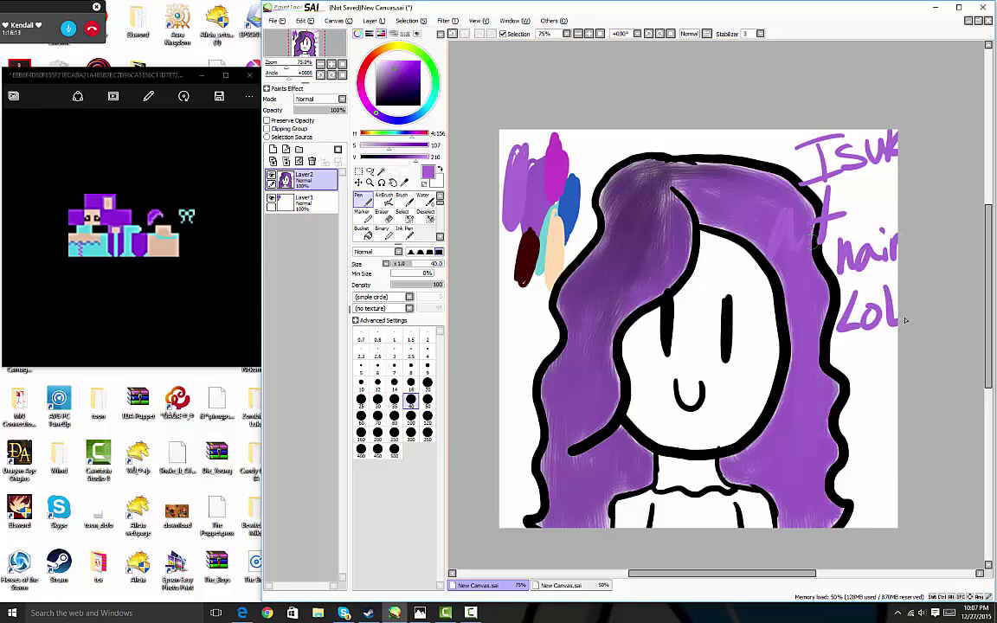
Step: Undo all of the purple handwriting beside the hair
click(452, 34)
click(452, 35)
click(451, 34)
click(452, 35)
click(452, 34)
click(452, 35)
click(451, 34)
click(452, 35)
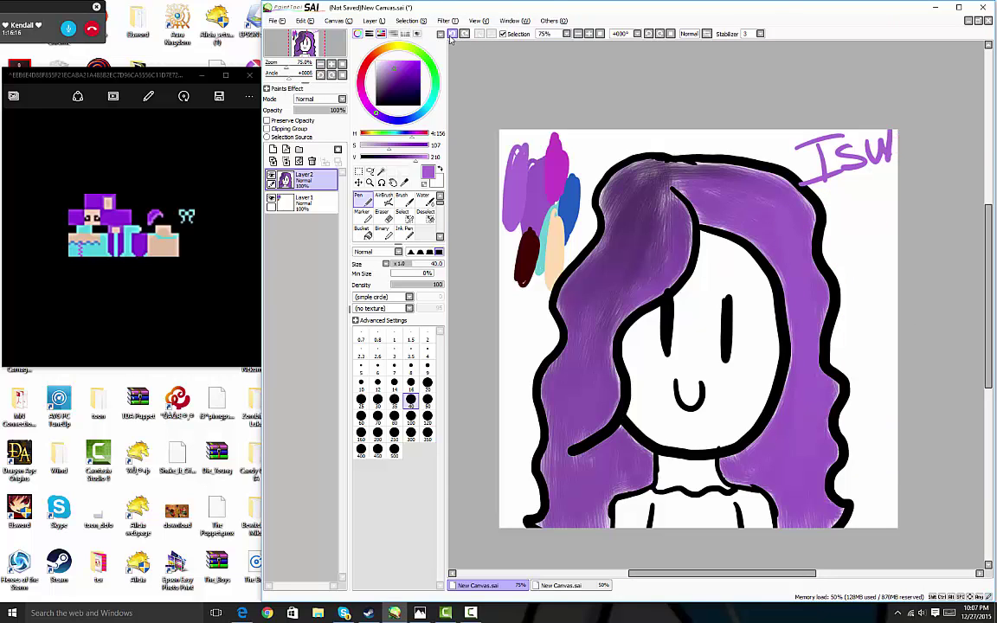
click(450, 35)
click(450, 34)
click(450, 35)
click(450, 35)
click(450, 35)
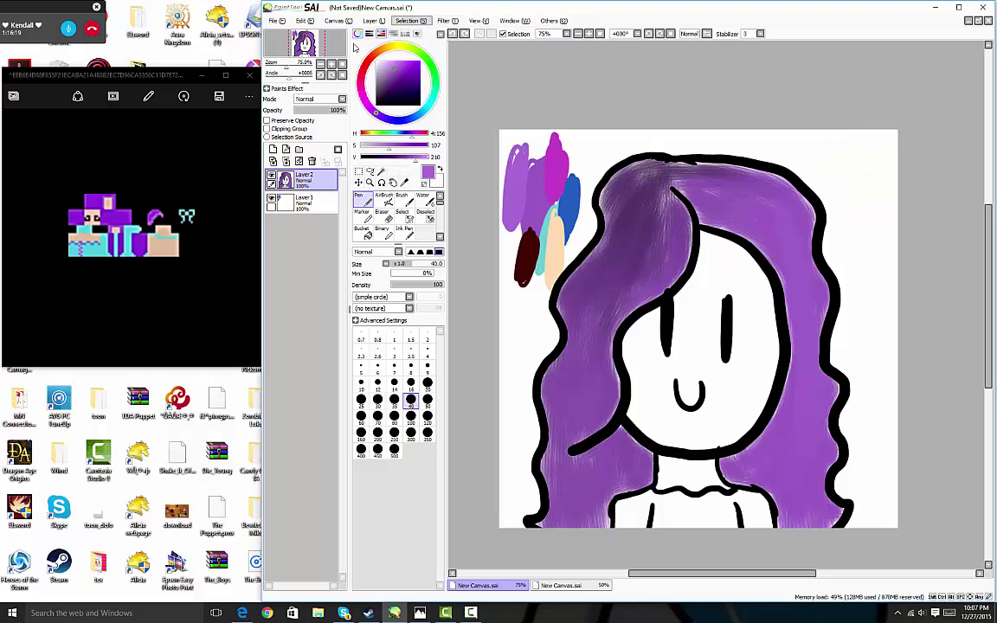
Step: Rename the drawing layer as Hiar and the swatch layer as Colors, and add a new layer between them
double_click(299, 176)
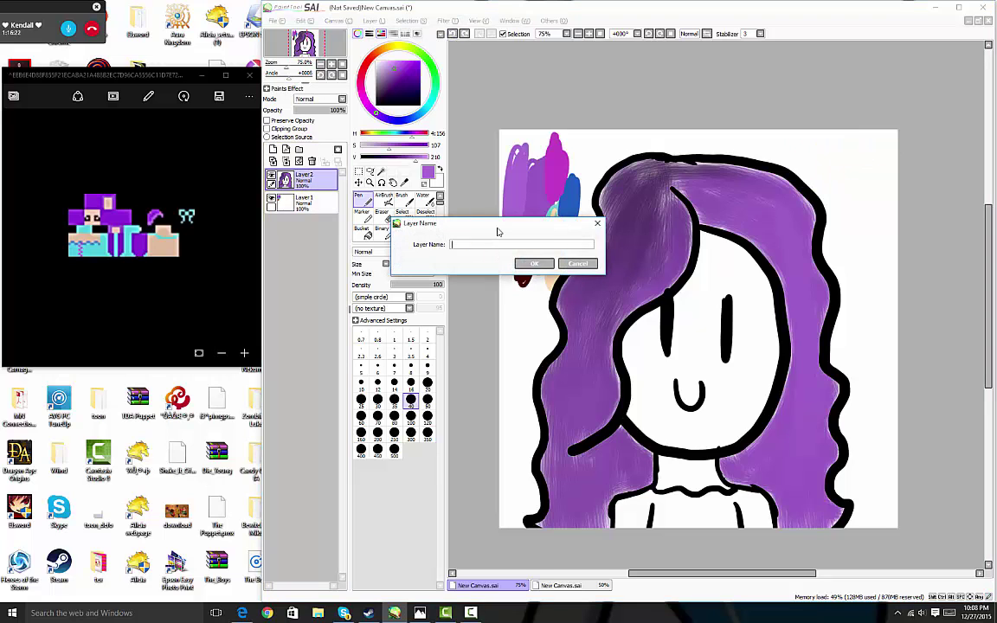
click(541, 264)
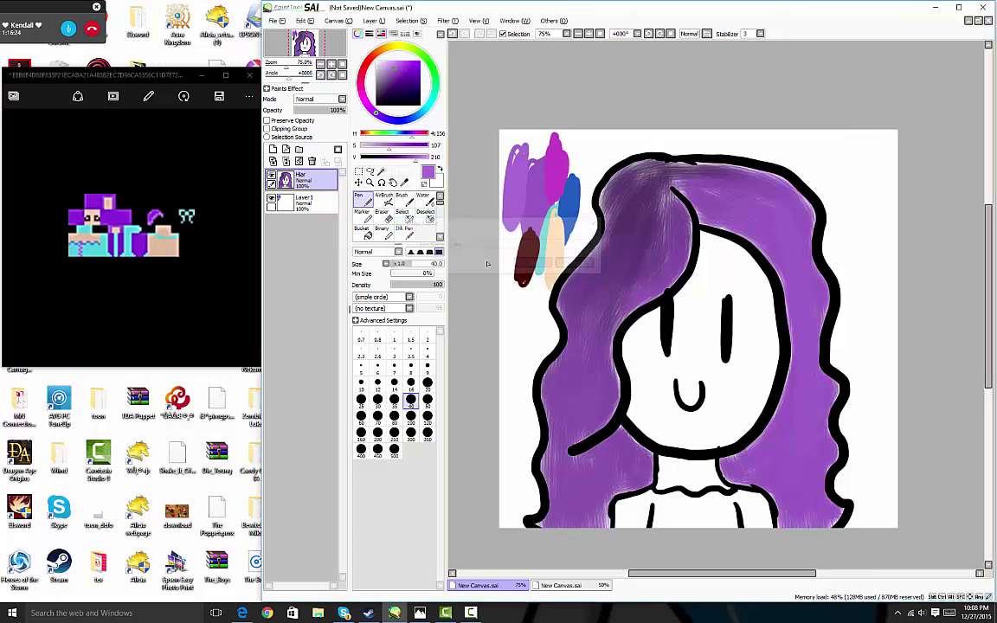
click(325, 208)
double_click(292, 203)
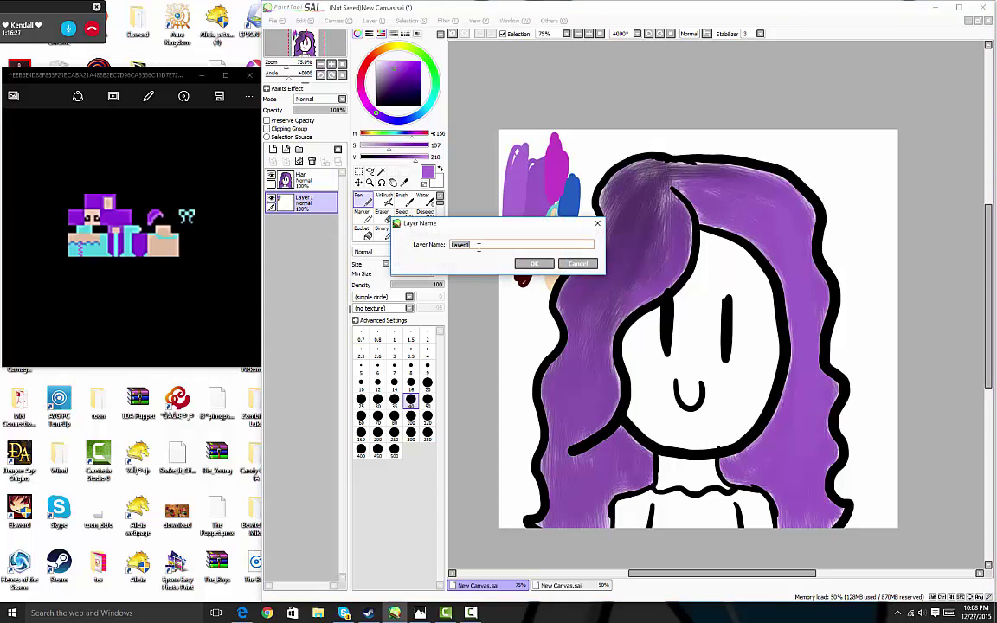
key(Return)
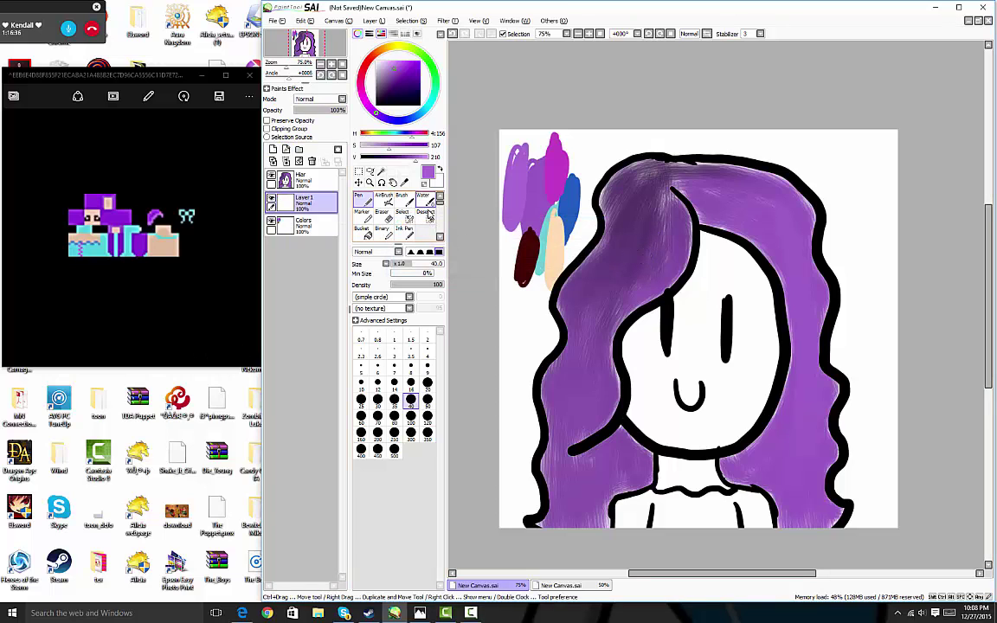
Step: Sample the peach skin swatch as the painting colour
click(404, 182)
click(556, 252)
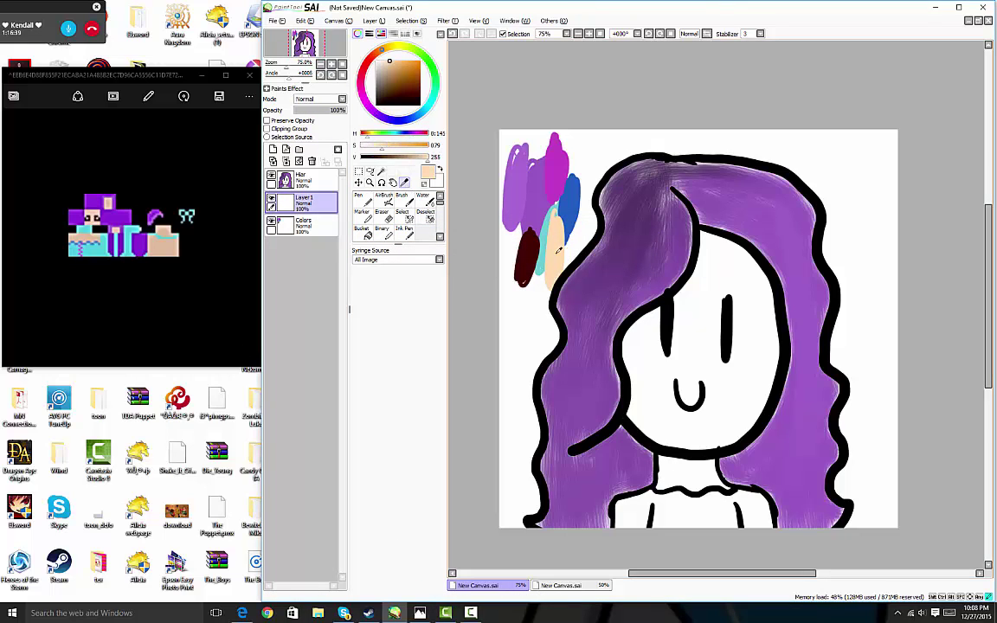
Step: Try to select the face on the new layer with a Select brush dab and the Magic Wand
click(405, 217)
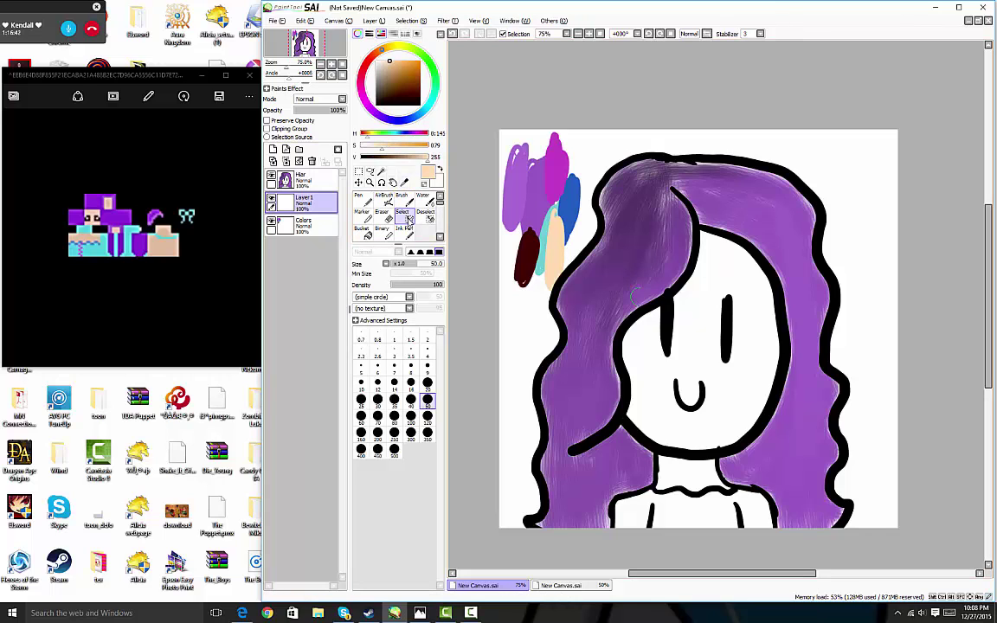
drag(700, 339, 702, 343)
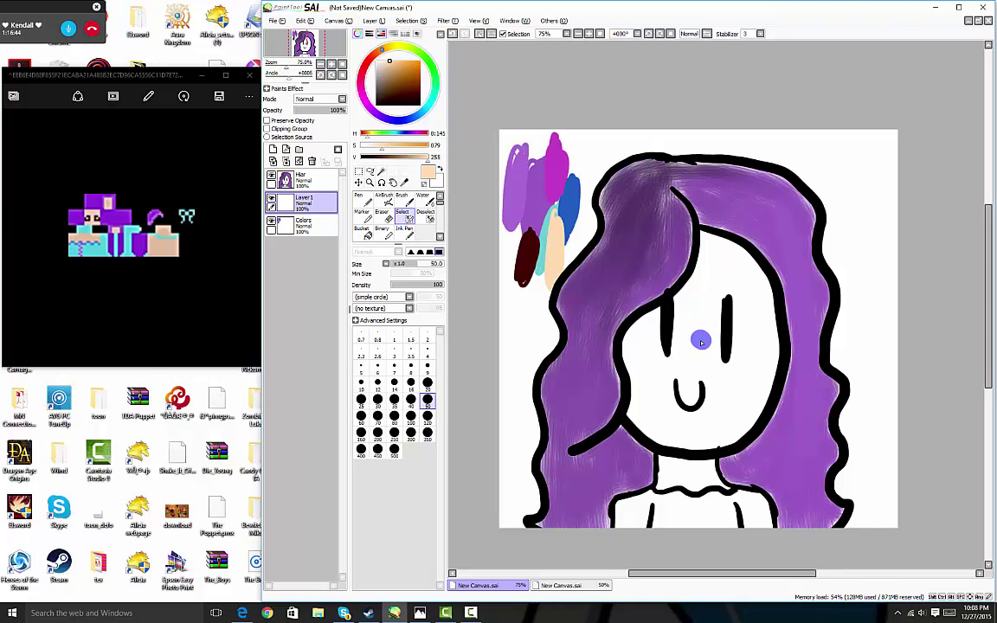
key(w)
click(696, 347)
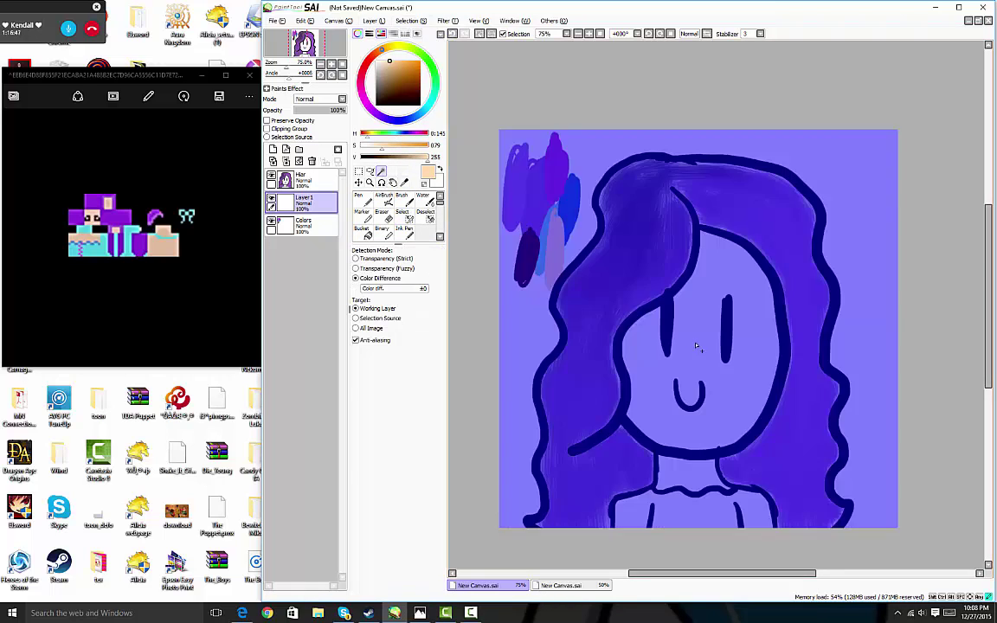
click(454, 34)
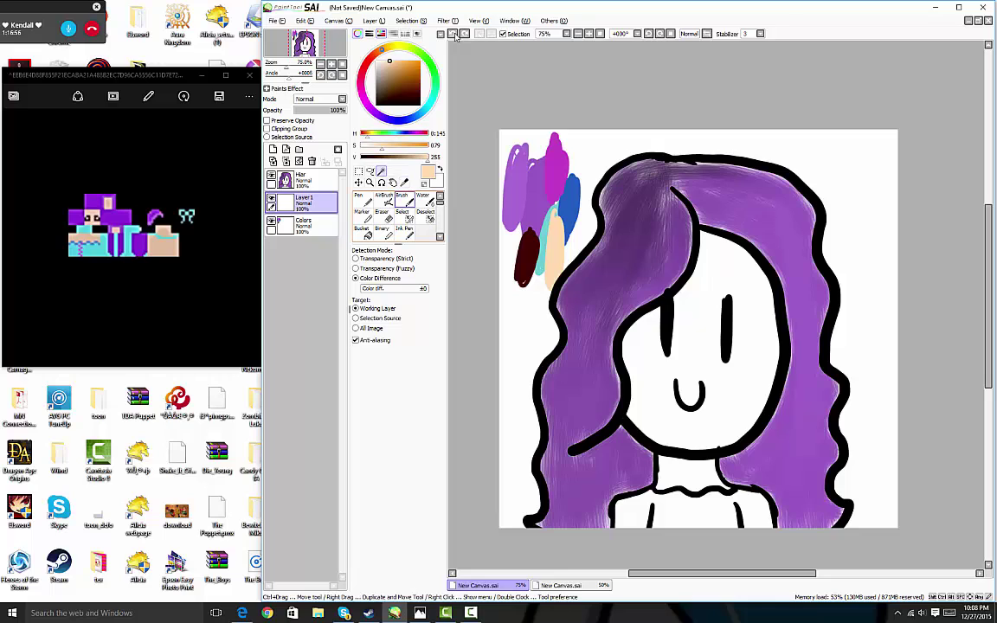
Step: Paint a selection over the whole face inside its outline with the Select brush at size 50
key(m)
click(404, 217)
mouse_move(709, 246)
mouse_down()
mouse_move(718, 292)
mouse_move(709, 280)
mouse_move(685, 302)
mouse_move(710, 274)
mouse_move(639, 331)
mouse_move(657, 317)
mouse_move(630, 347)
mouse_move(644, 399)
mouse_up()
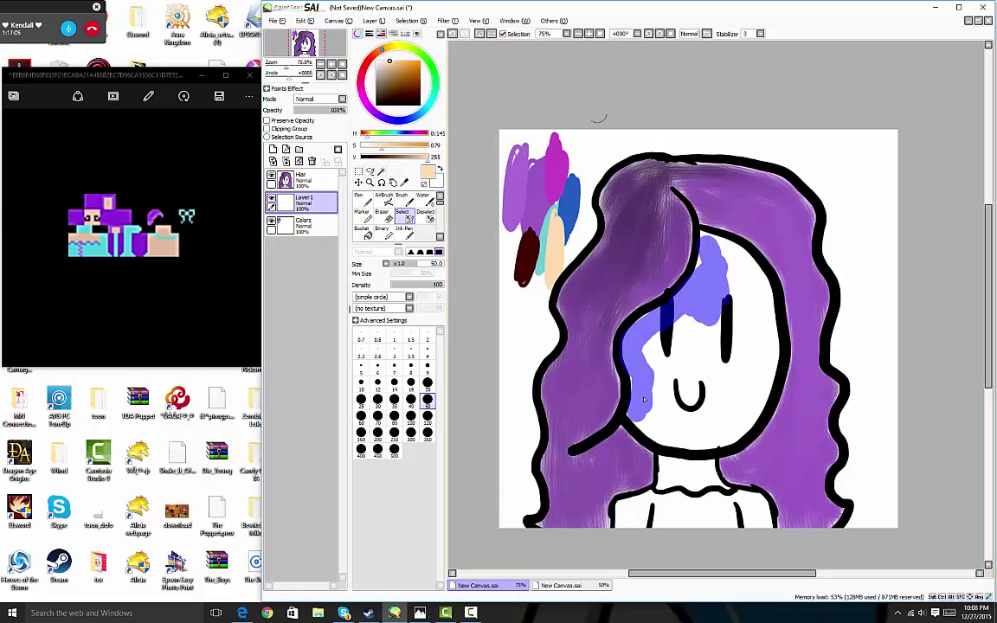
click(452, 34)
mouse_move(705, 245)
mouse_down()
mouse_move(736, 294)
mouse_move(745, 392)
mouse_move(727, 418)
mouse_move(675, 429)
mouse_move(642, 399)
mouse_move(636, 350)
mouse_move(654, 327)
mouse_up()
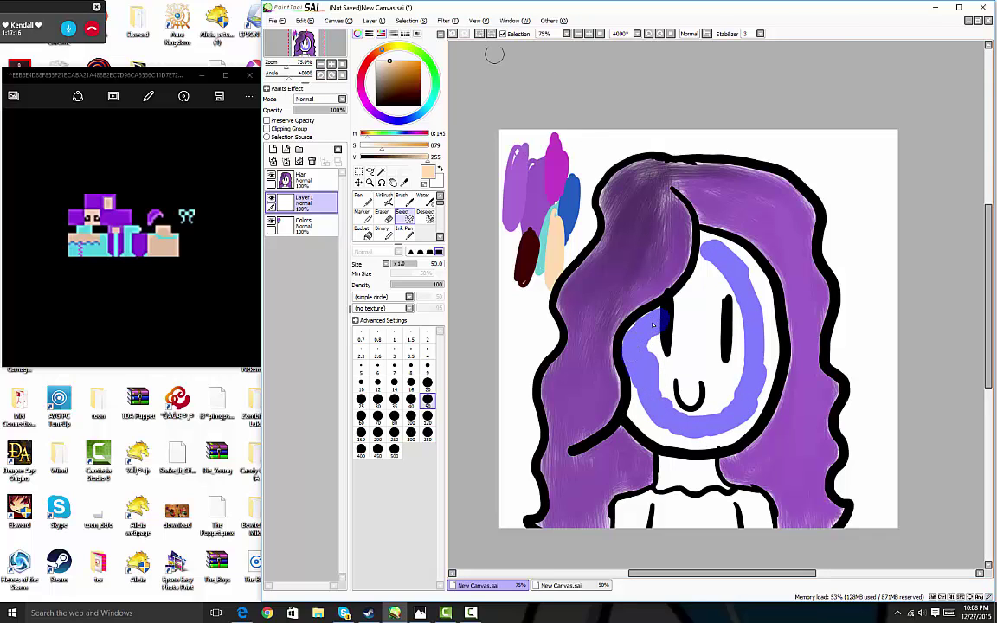
key(ctrl+z)
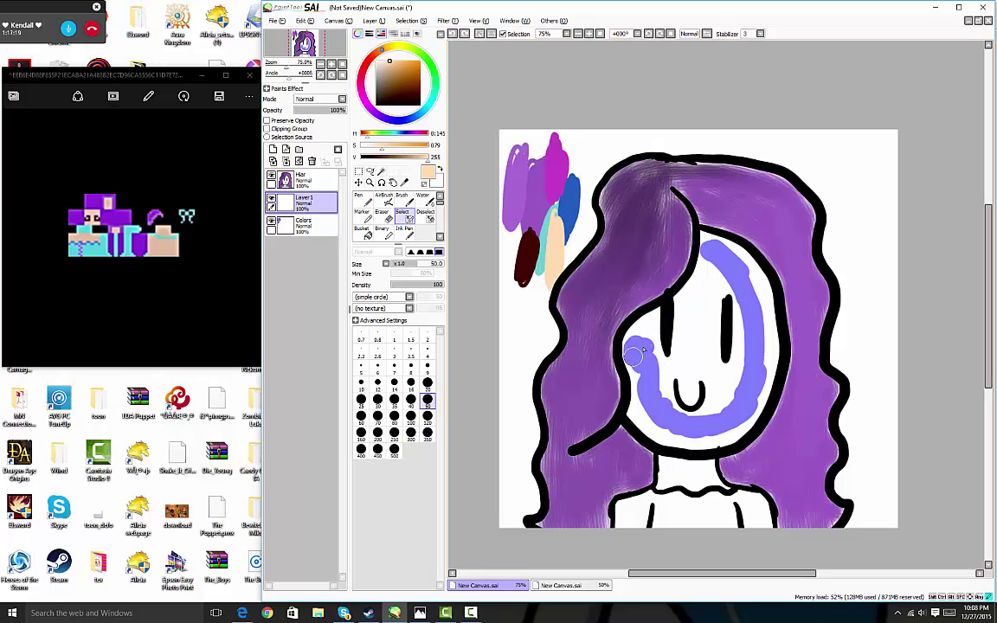
mouse_move(634, 354)
mouse_down()
mouse_move(654, 316)
mouse_move(650, 346)
mouse_move(678, 372)
mouse_move(685, 317)
mouse_move(654, 326)
mouse_move(707, 263)
mouse_move(707, 240)
mouse_move(748, 280)
mouse_move(740, 367)
mouse_move(667, 404)
mouse_move(737, 337)
mouse_move(731, 293)
mouse_move(709, 295)
mouse_move(715, 263)
mouse_move(701, 275)
mouse_move(733, 250)
mouse_move(762, 291)
mouse_move(758, 368)
mouse_move(744, 402)
mouse_move(704, 431)
mouse_move(684, 433)
mouse_move(650, 410)
mouse_move(638, 368)
mouse_move(636, 411)
mouse_move(654, 434)
mouse_move(730, 437)
mouse_move(762, 401)
mouse_move(770, 348)
mouse_up()
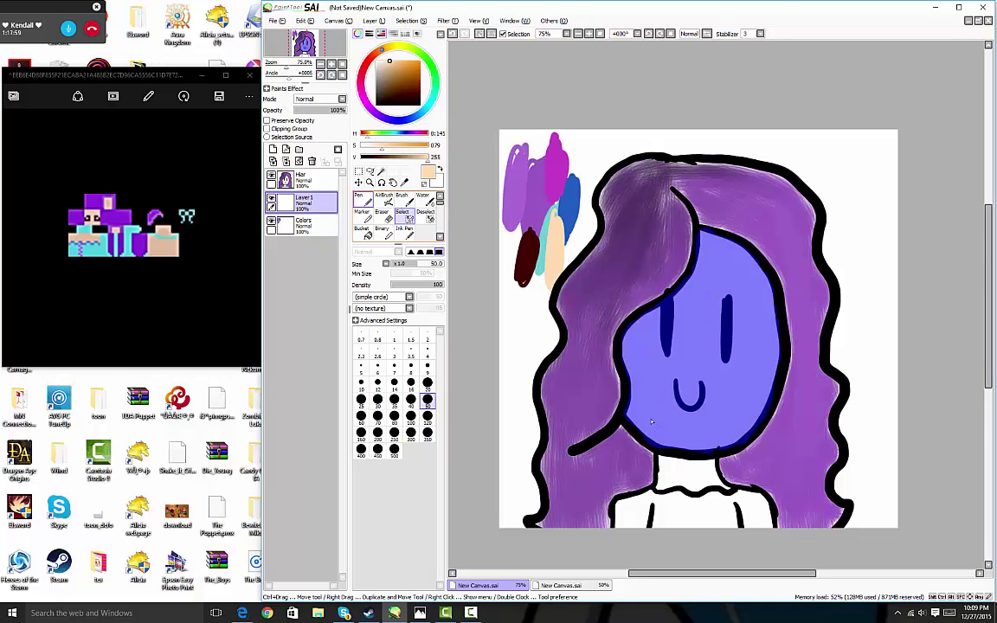
Step: Fill the selected face with peach using the Bucket and clear the selection with the size 100 Deselect brush
click(362, 201)
click(361, 230)
click(692, 317)
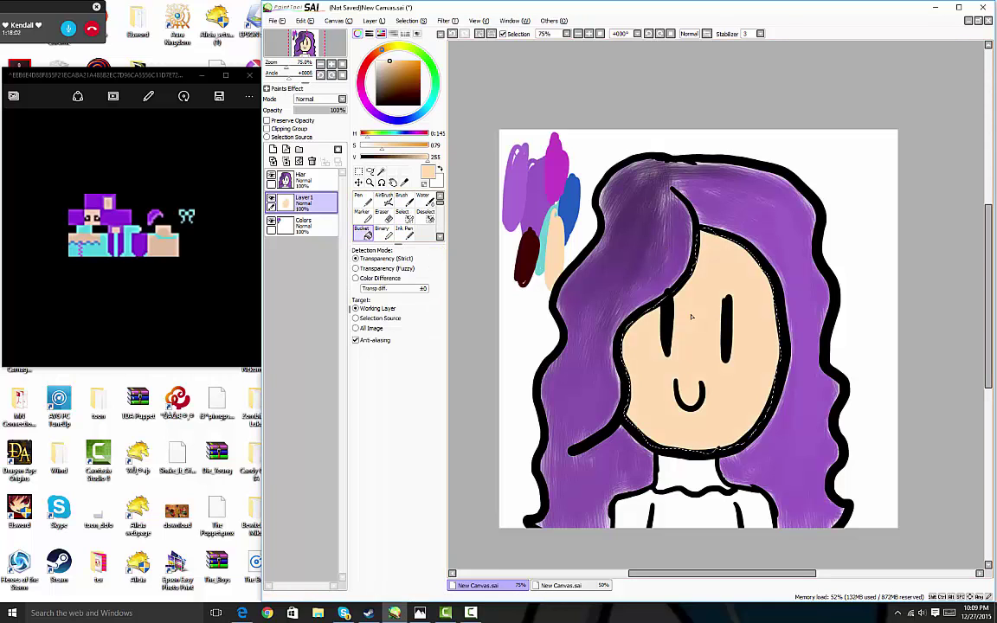
click(425, 216)
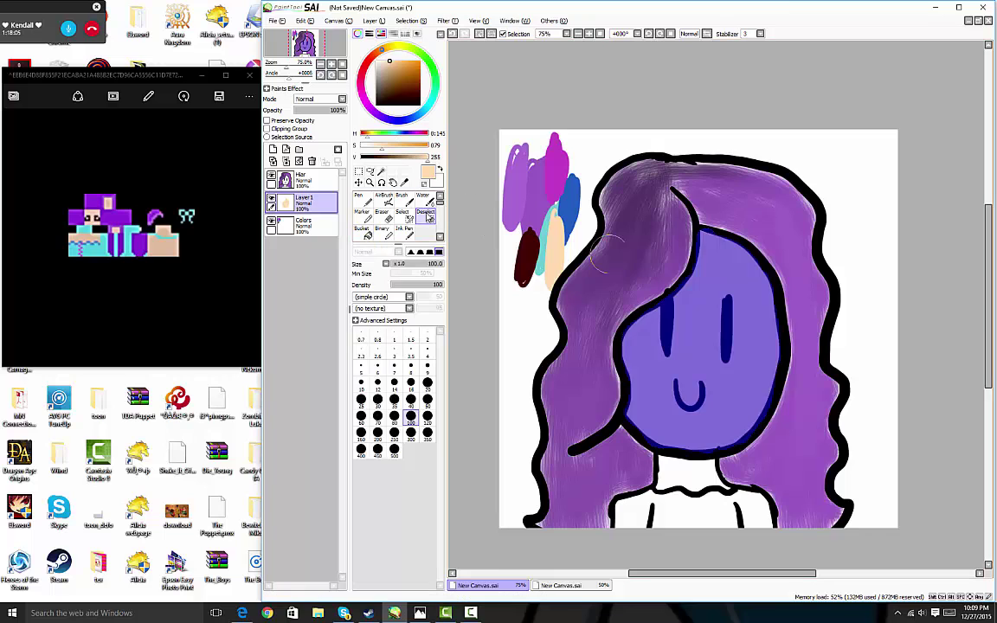
drag(594, 332, 696, 204)
mouse_move(597, 251)
mouse_down()
mouse_move(683, 394)
mouse_move(693, 303)
mouse_move(680, 234)
mouse_up()
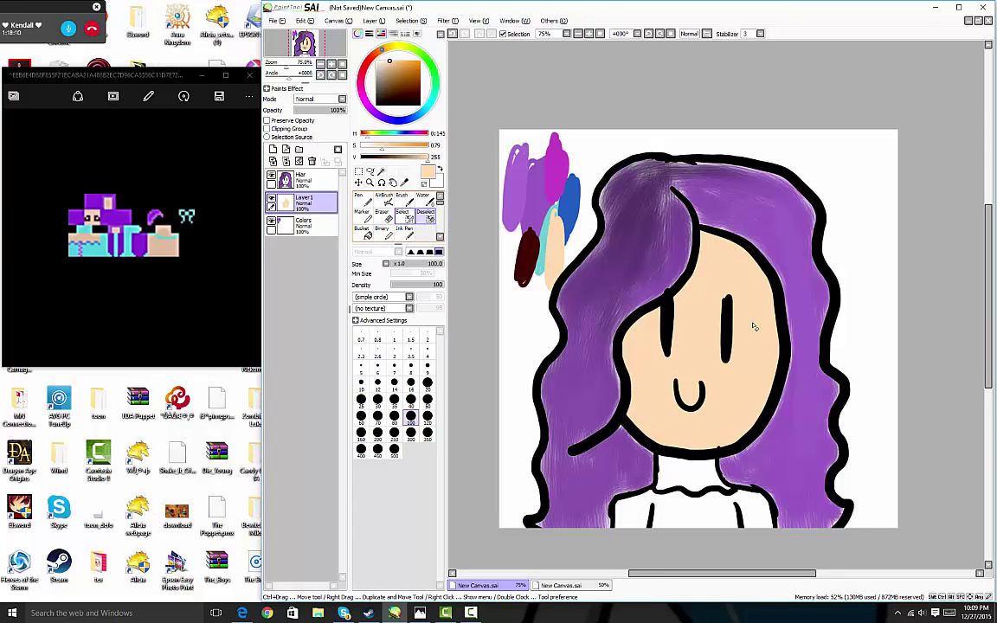
Step: Try to select the neck on the skin layer with the Magic Wand
click(406, 216)
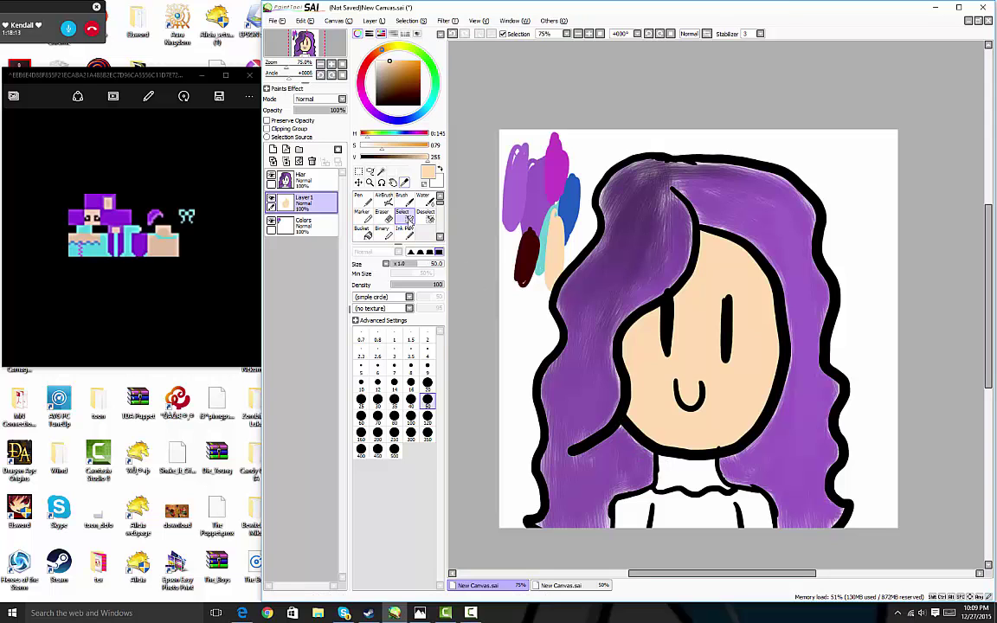
click(381, 172)
click(679, 471)
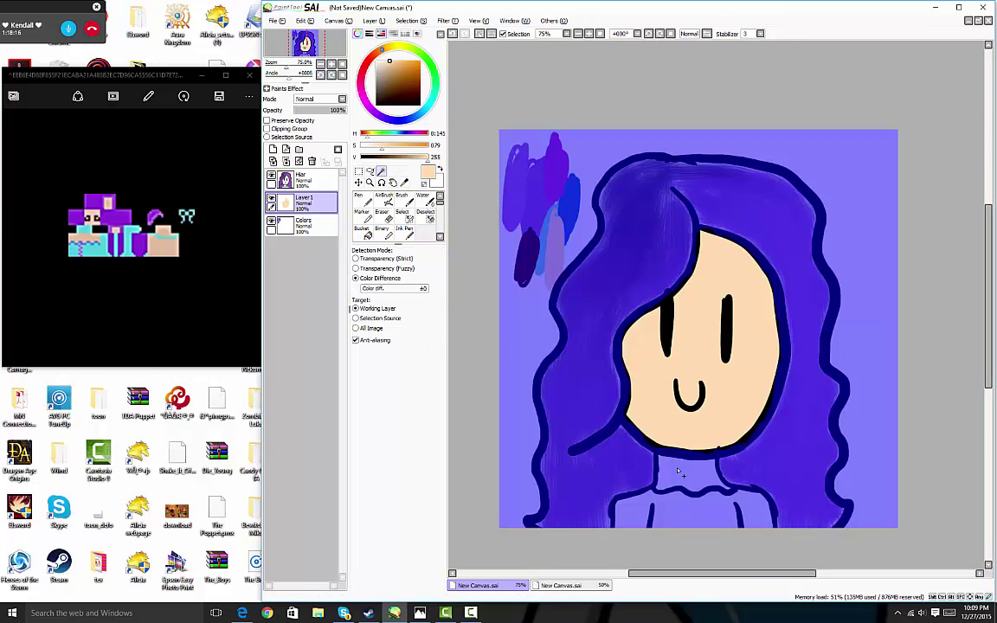
key(ctrl+d)
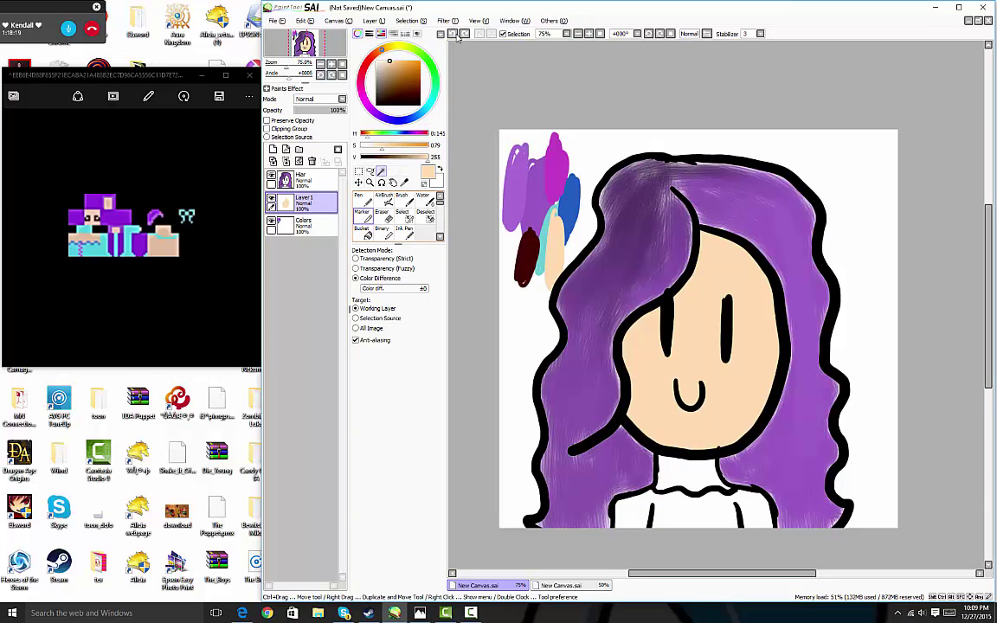
Step: Paint a selection over the whole neck inside its outline with the Select brush at size 50
click(384, 233)
click(402, 212)
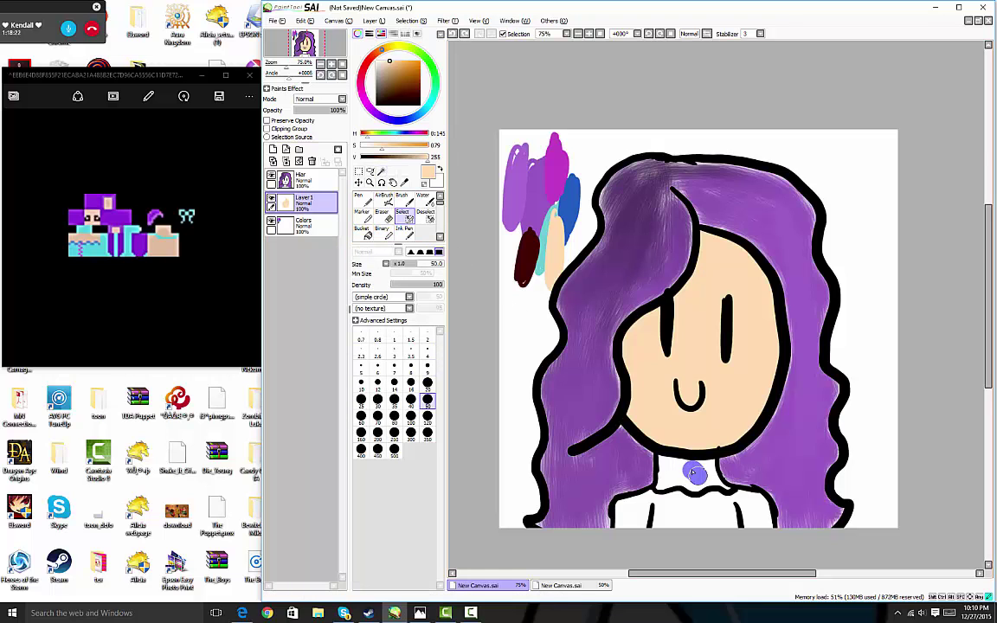
mouse_move(704, 476)
mouse_down()
mouse_move(717, 481)
mouse_move(660, 482)
mouse_up()
Step: Fill the selected neck with peach using the Bucket and clear the selection with the size 100 Deselect brush
click(363, 233)
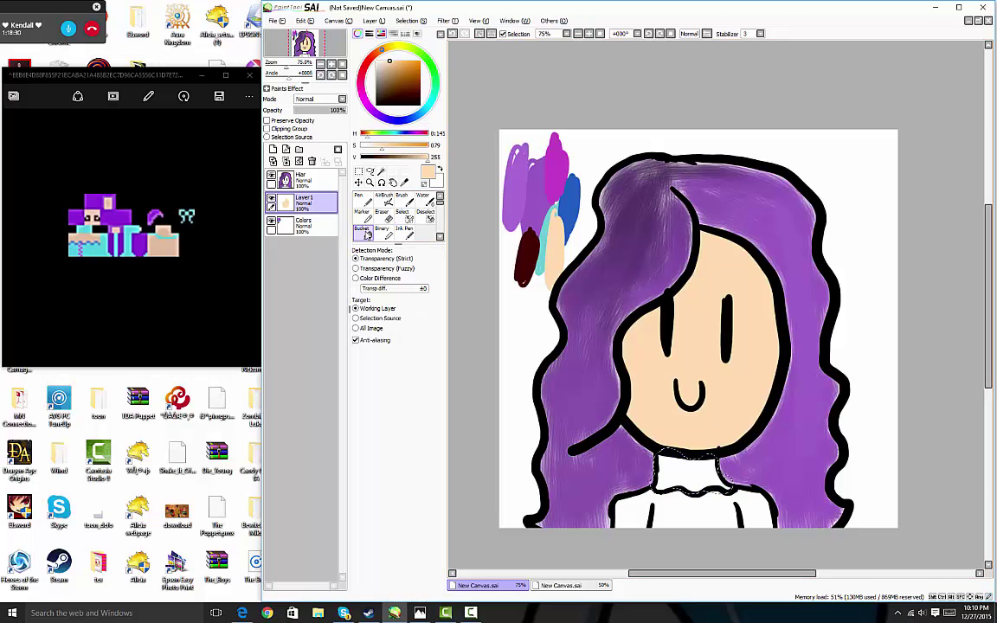
click(680, 474)
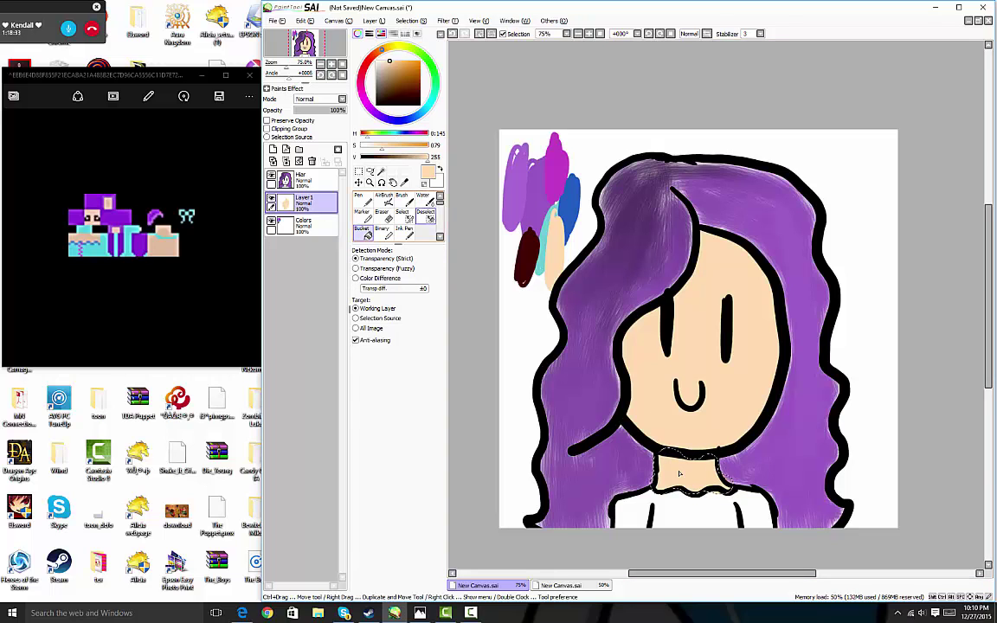
click(427, 216)
drag(670, 466, 720, 476)
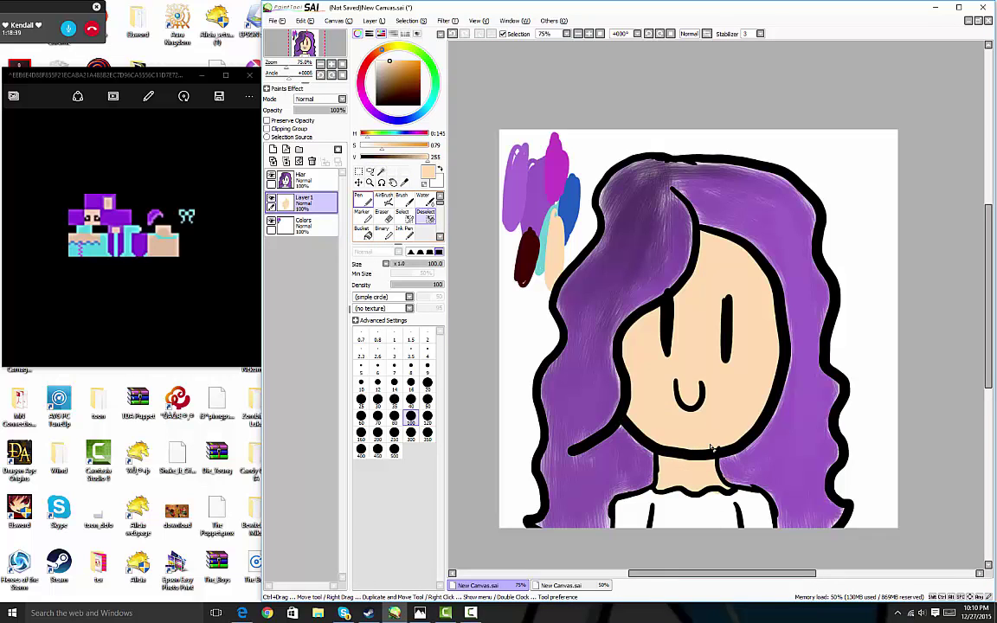
Step: Sample teal from the colour swatches on the canvas as the painting colour
click(367, 200)
click(404, 182)
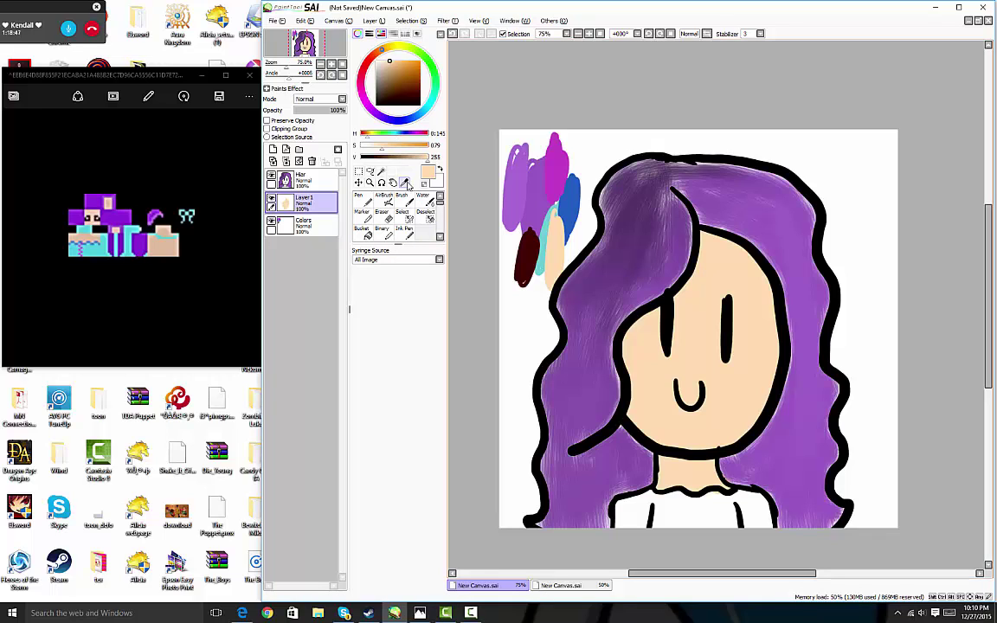
click(545, 227)
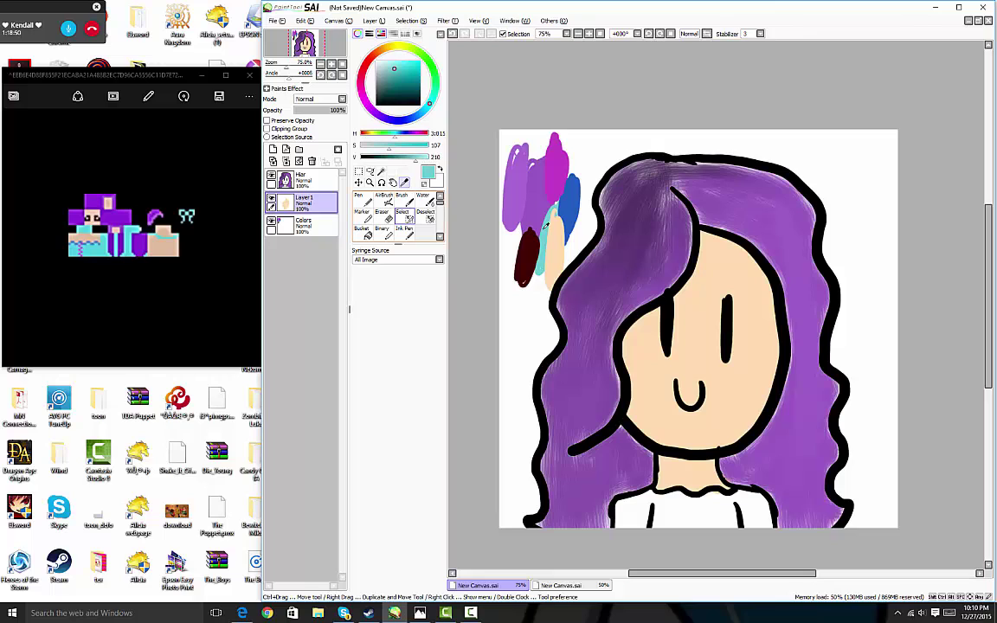
Step: Try to select the shirt on the skin layer with a Select brush dab and the Magic Wand
click(407, 217)
drag(699, 509, 679, 511)
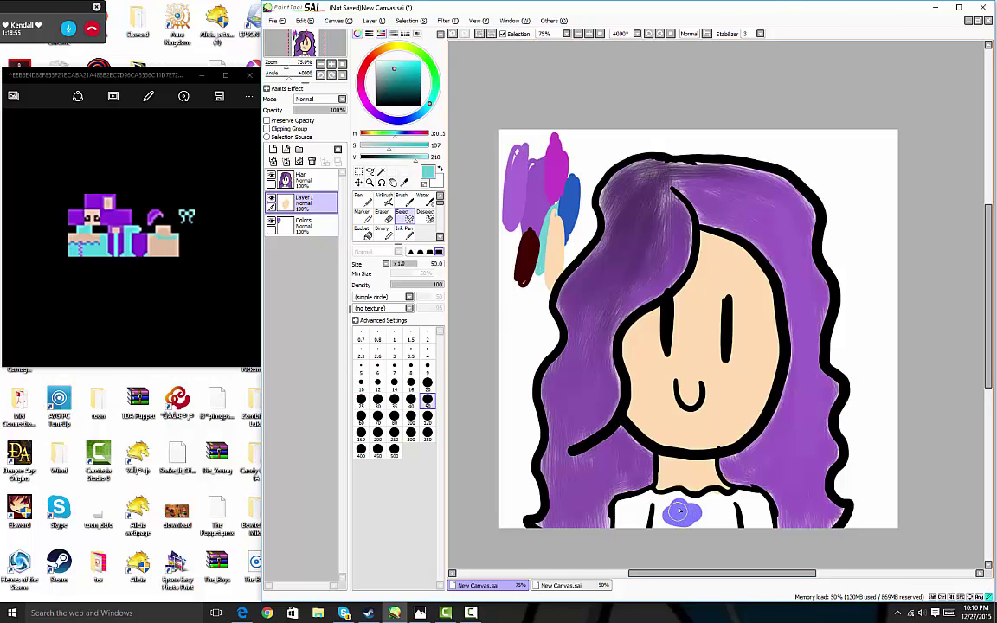
click(452, 34)
click(380, 170)
click(670, 516)
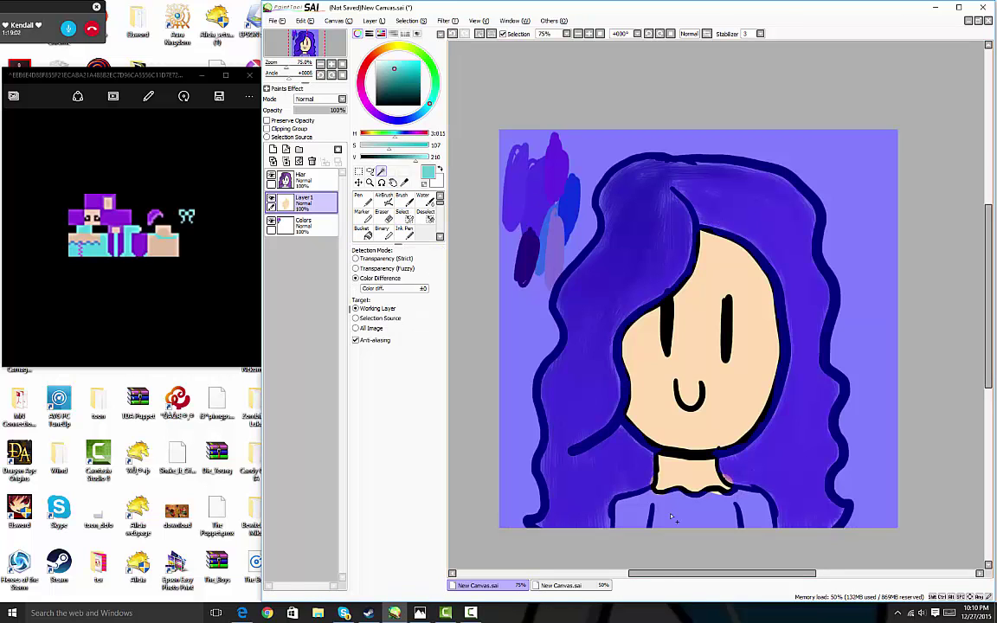
key(ctrl+d)
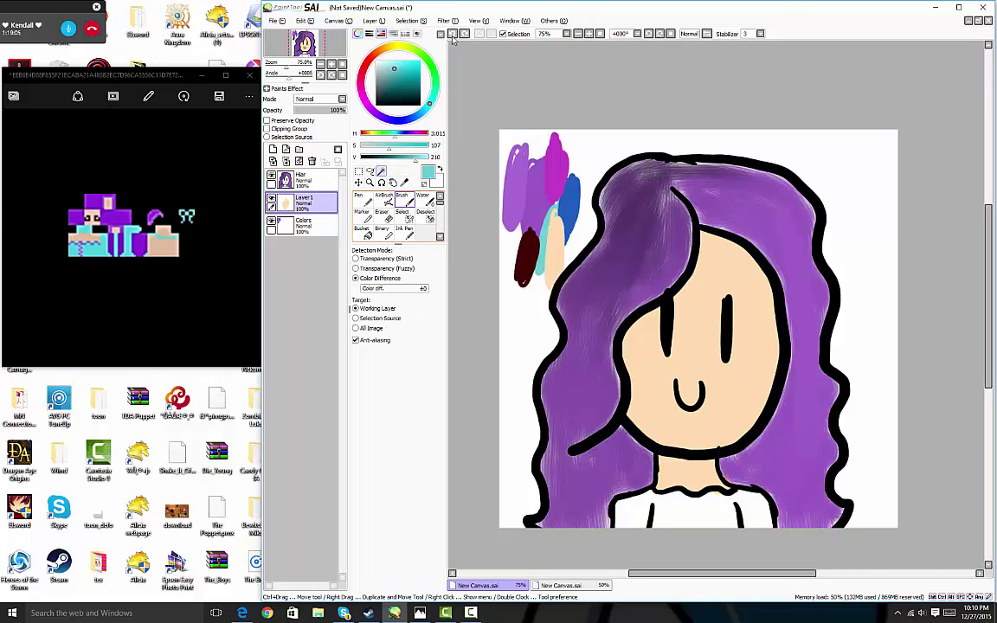
Step: Fill the whole shirt with teal through a size 50 Select brush selection and clear that selection with the Deselect brush
click(410, 218)
mouse_move(620, 516)
mouse_down()
mouse_move(678, 516)
mouse_move(668, 507)
mouse_move(739, 499)
mouse_move(692, 507)
mouse_move(717, 502)
mouse_up()
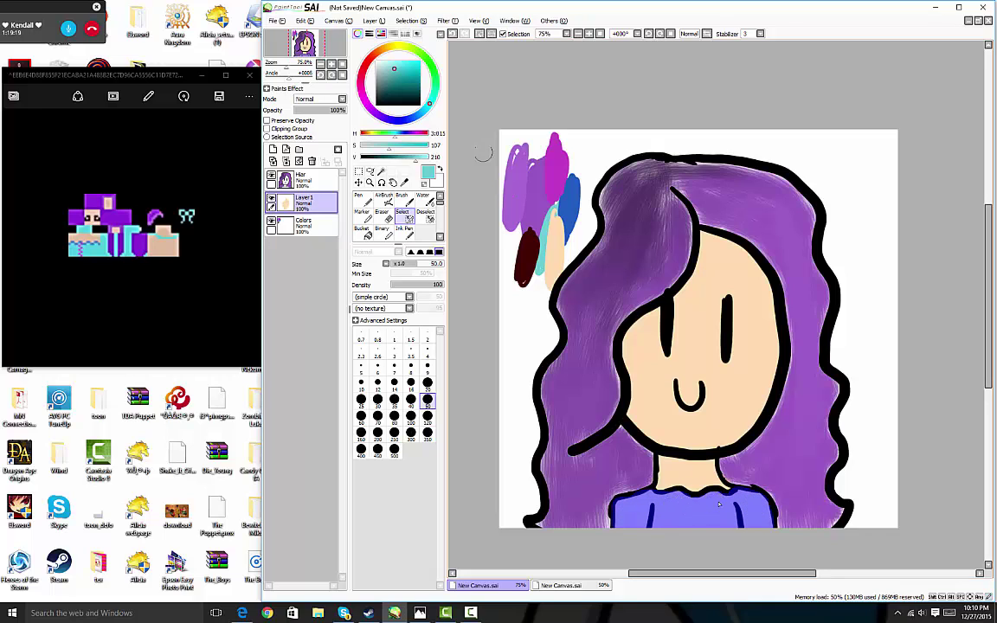
click(367, 234)
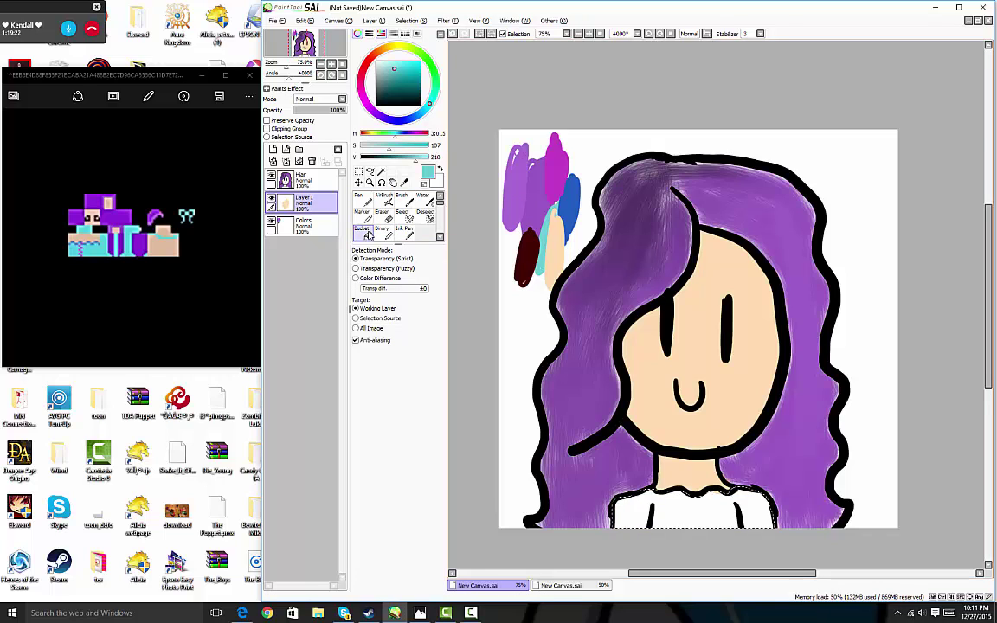
click(681, 511)
click(425, 217)
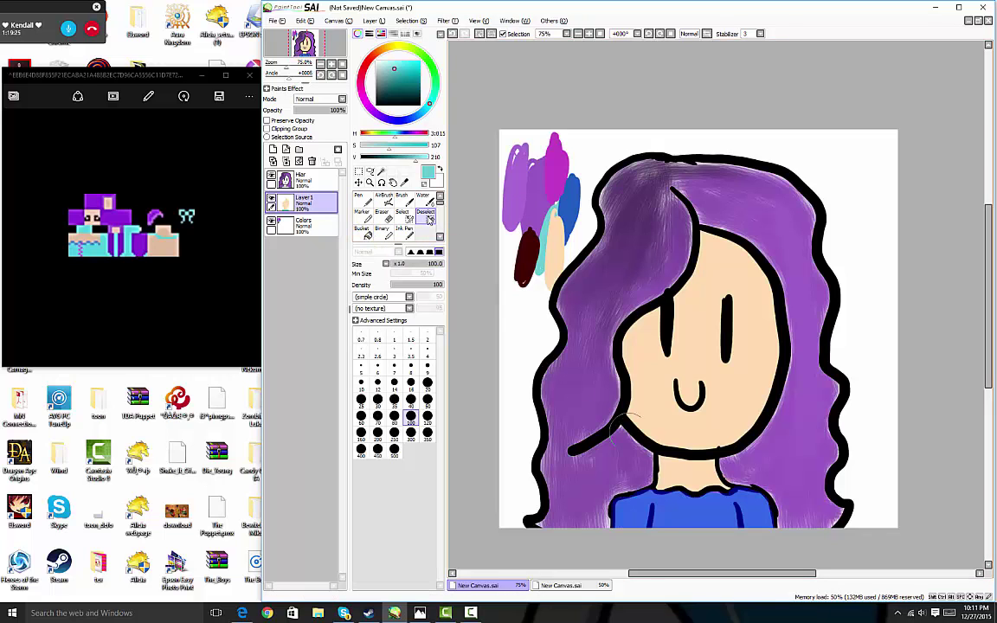
mouse_move(629, 470)
mouse_down()
mouse_move(666, 524)
mouse_move(745, 548)
mouse_move(777, 515)
mouse_up()
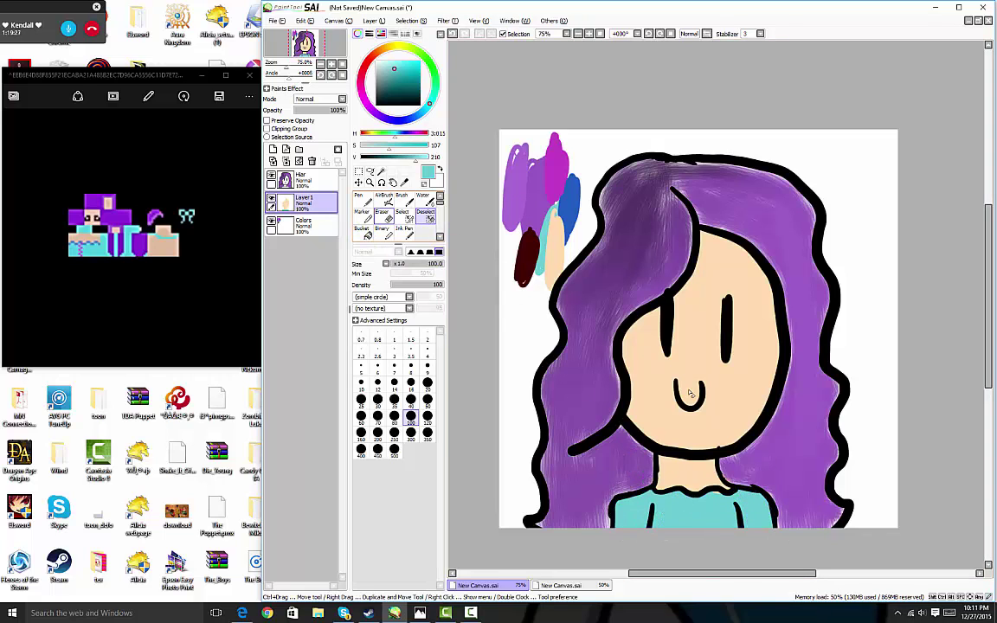
Step: Add a new layer above the hair layer and name it shirt
click(365, 199)
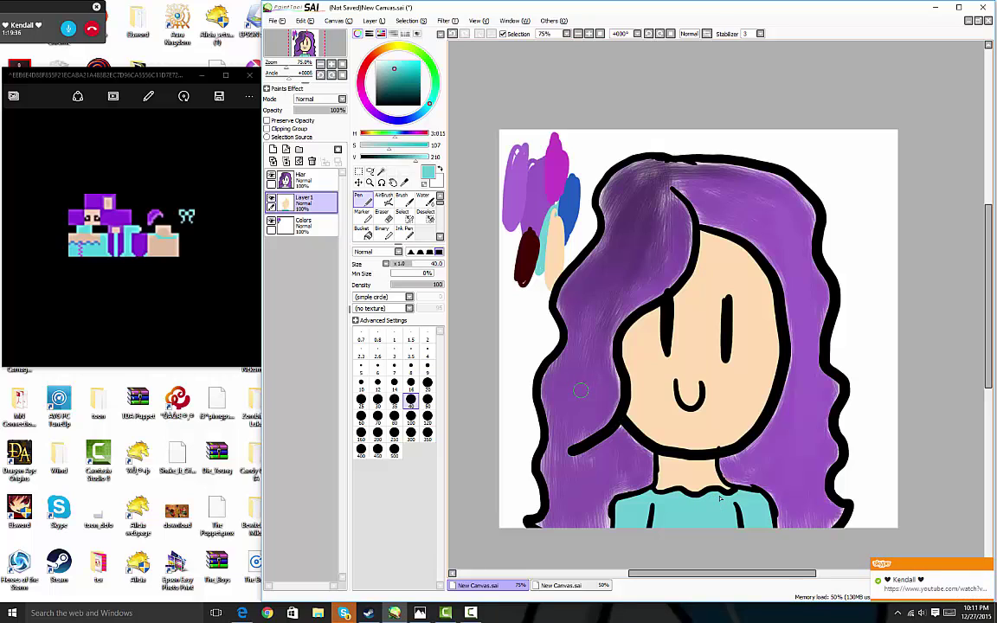
click(308, 228)
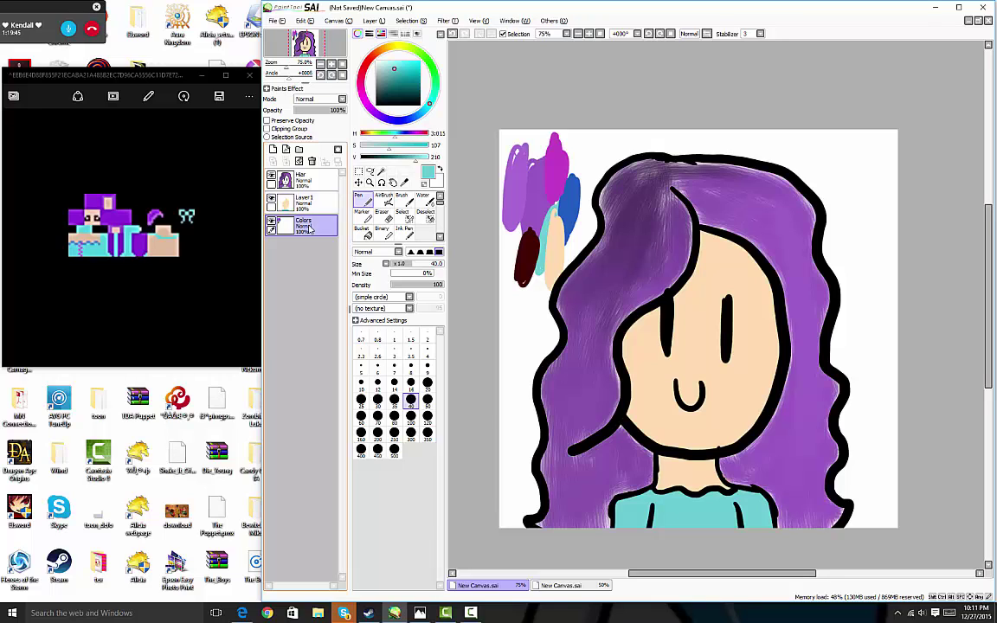
click(312, 181)
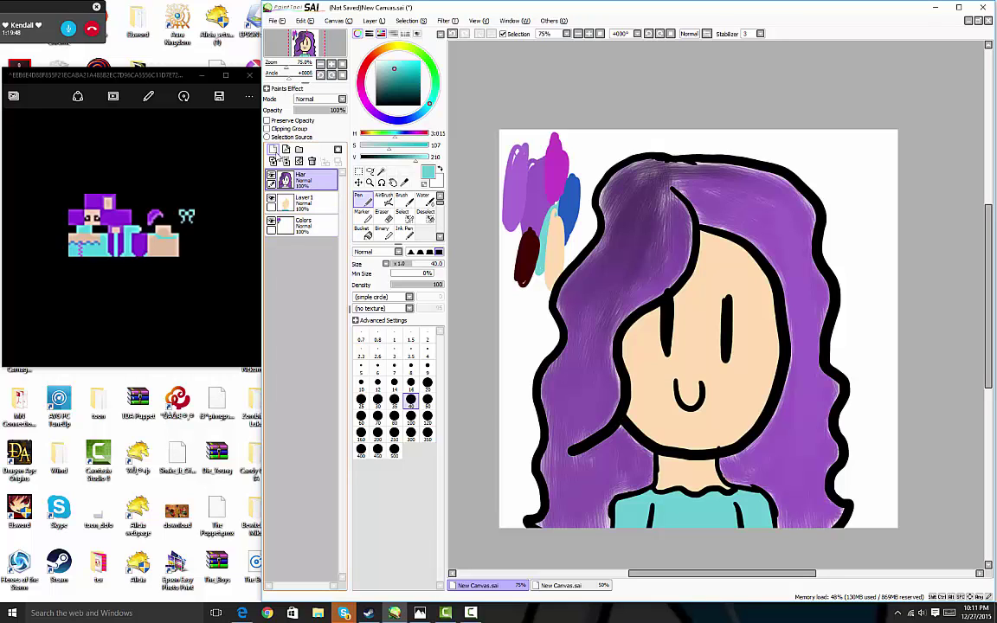
click(274, 149)
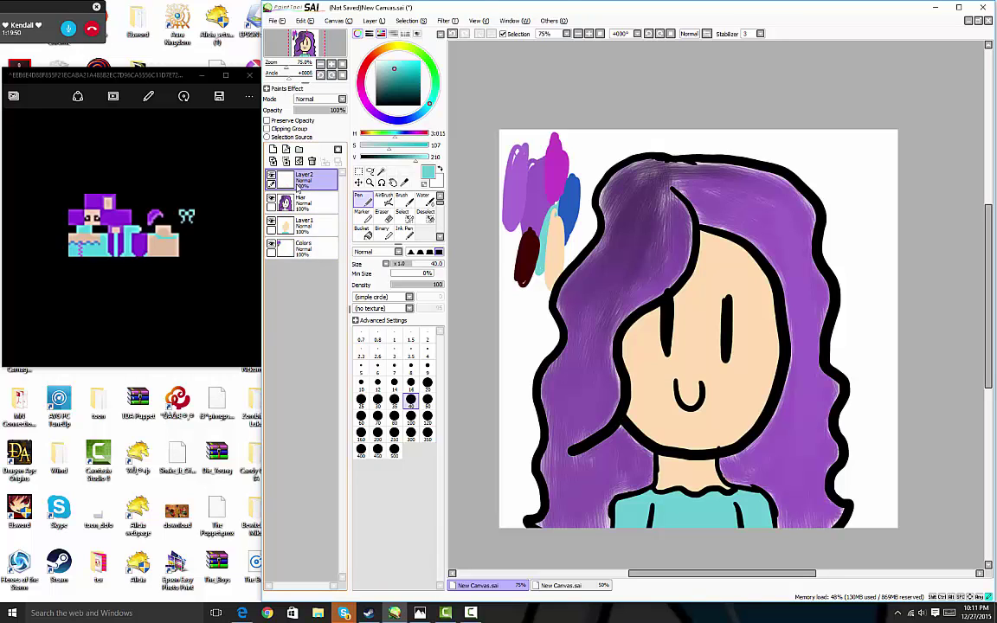
double_click(303, 175)
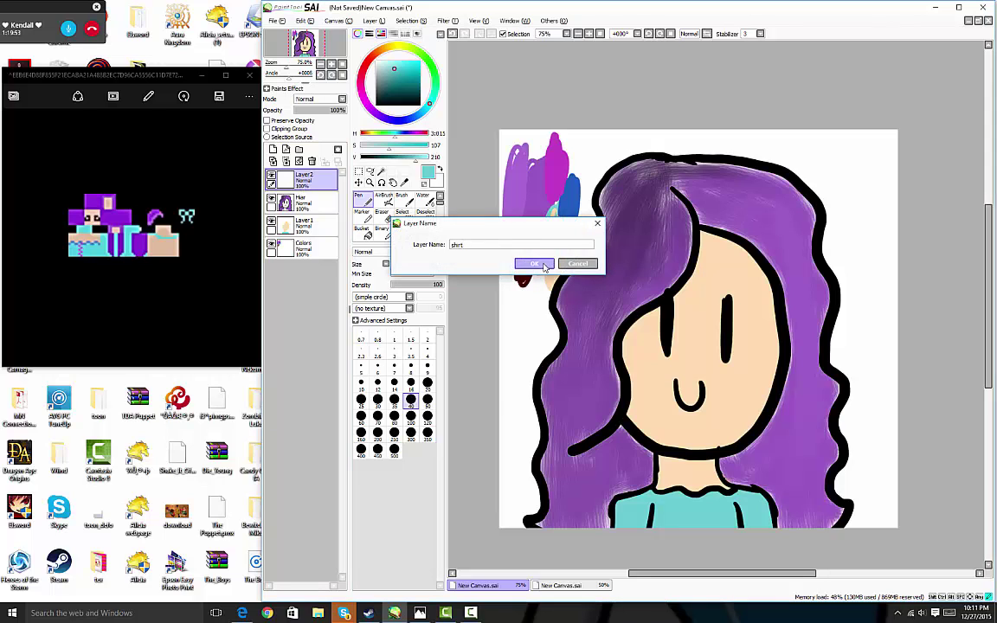
click(545, 262)
Step: Draw a purple wavy line down the front of the shirt on the shirt layer with the Pen at size 40
click(375, 115)
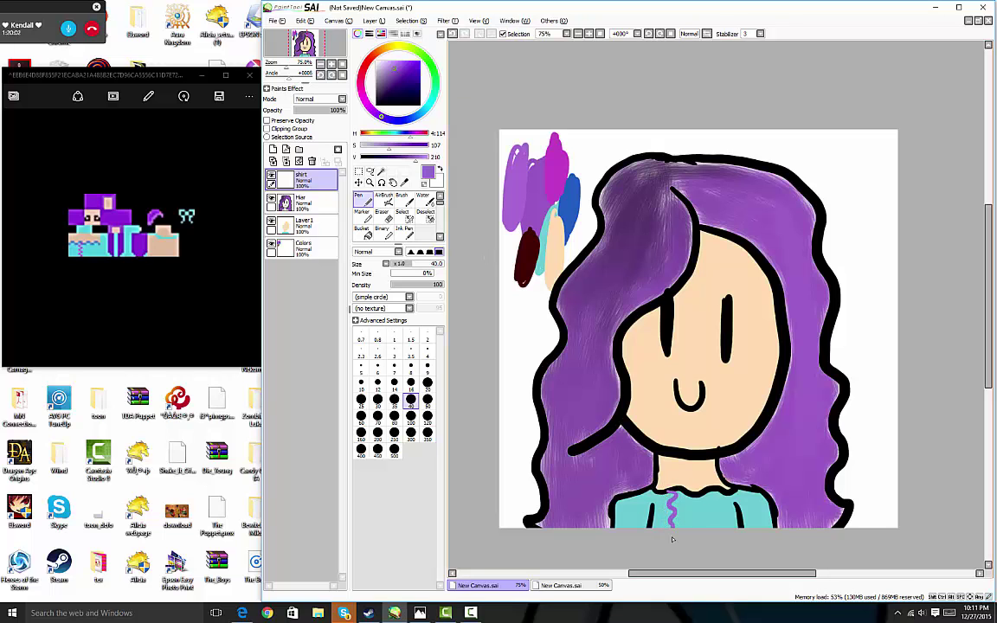
click(455, 33)
scroll(732, 383, down, 2)
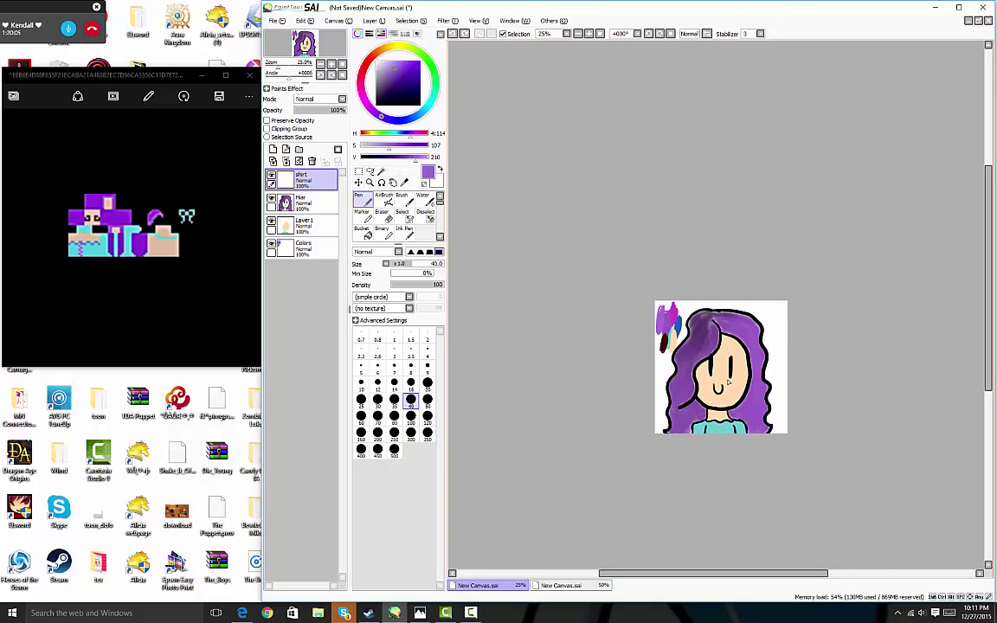
scroll(731, 383, up, 3)
drag(991, 380, 994, 417)
scroll(962, 373, down, 3)
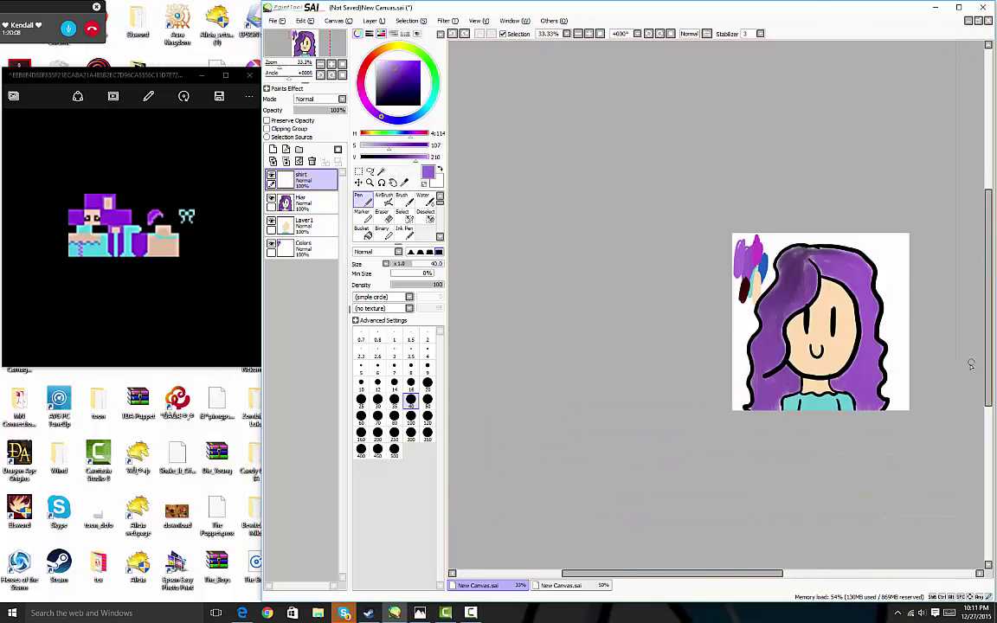
scroll(963, 372, up, 4)
scroll(667, 545, down, 2)
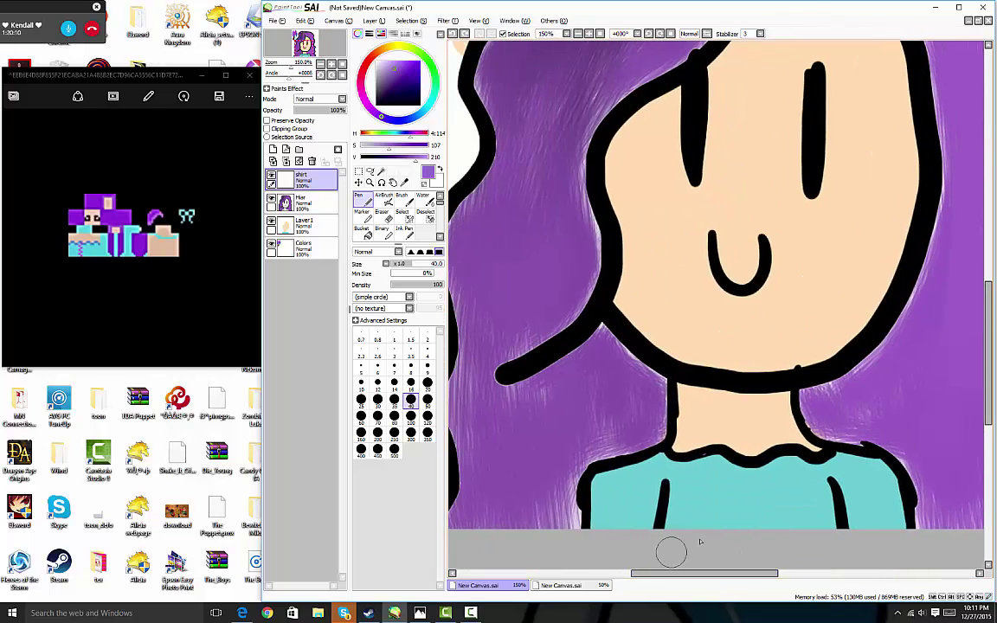
scroll(886, 475, up, 4)
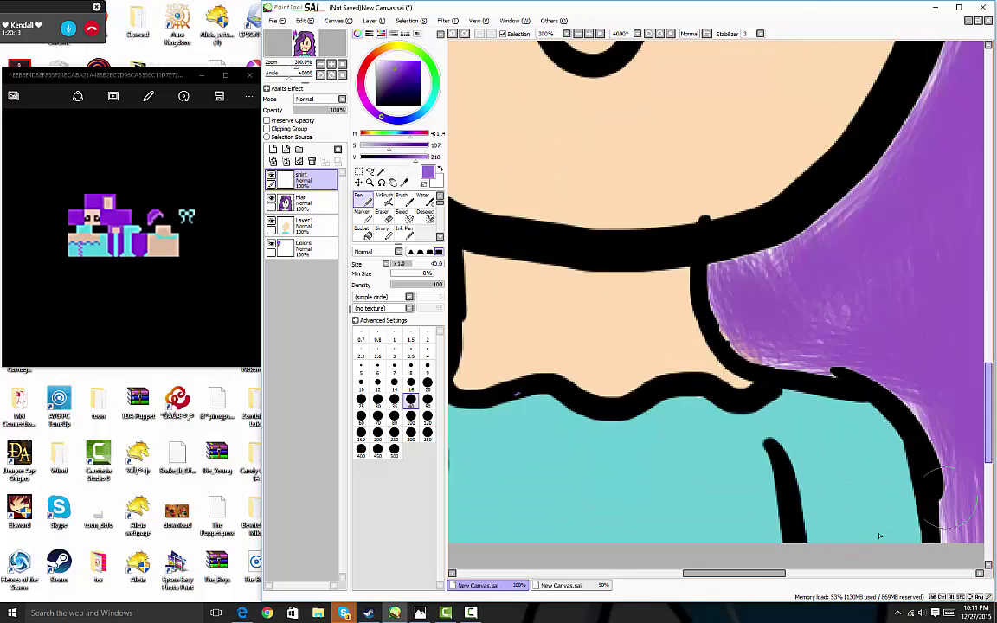
click(717, 565)
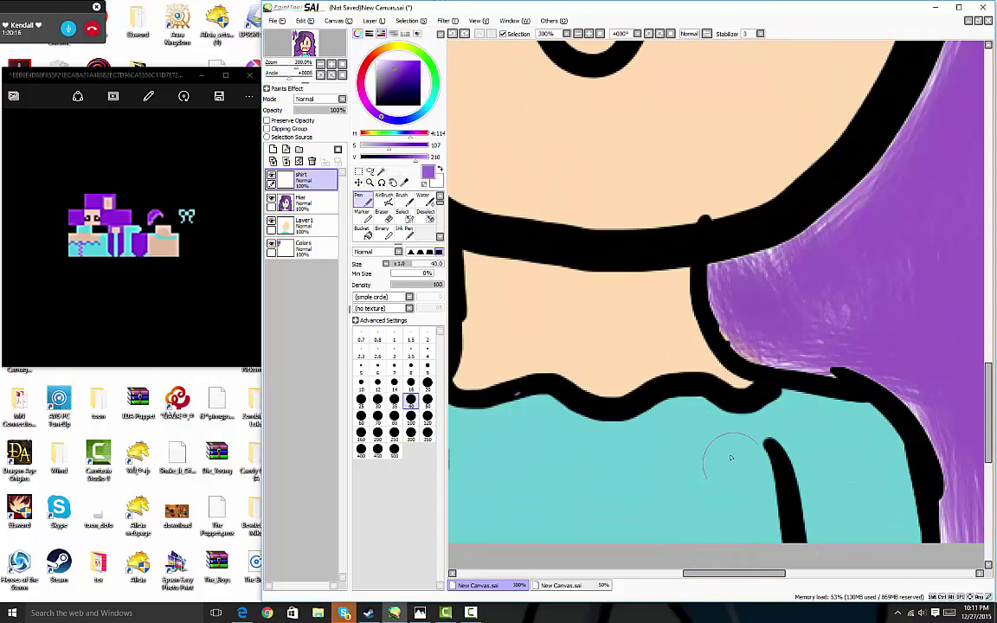
drag(734, 573, 707, 573)
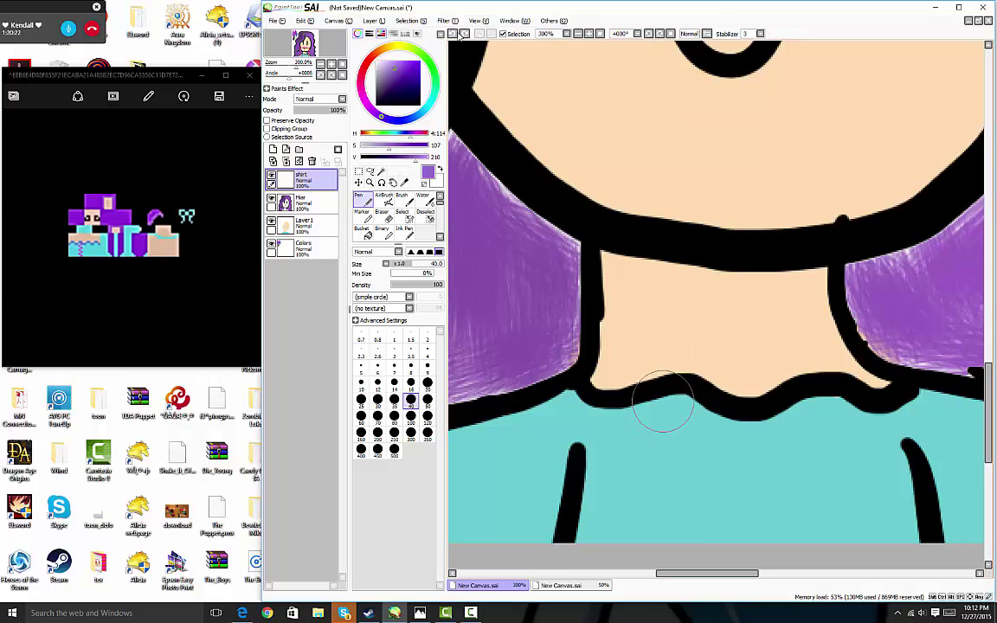
mouse_move(662, 400)
mouse_down()
mouse_move(653, 464)
mouse_move(670, 504)
mouse_move(662, 543)
mouse_up()
scroll(631, 528, down, 5)
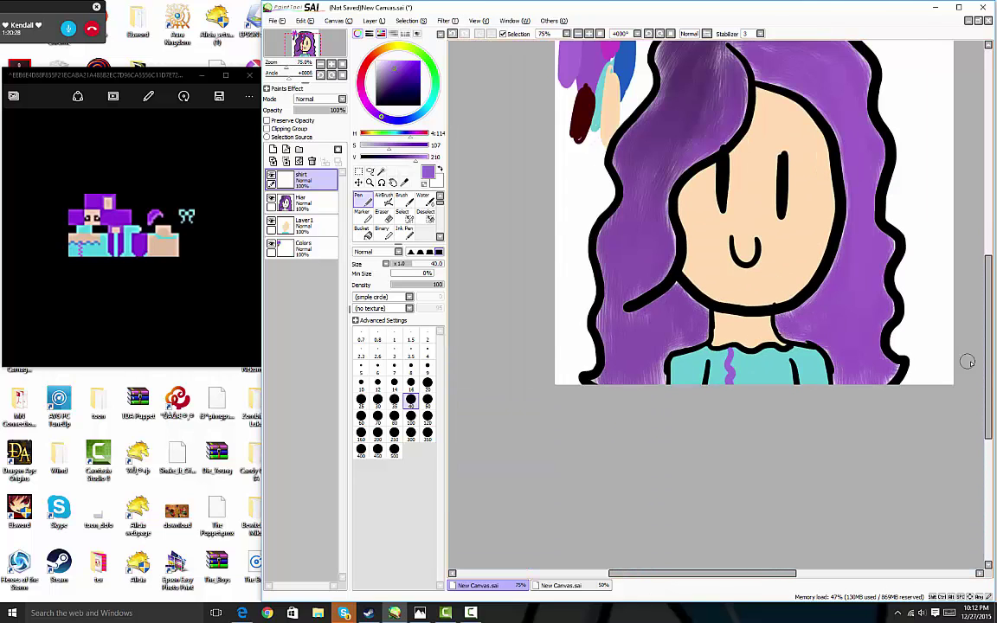
Step: Delete the Colors layer that holds the swatches
click(303, 246)
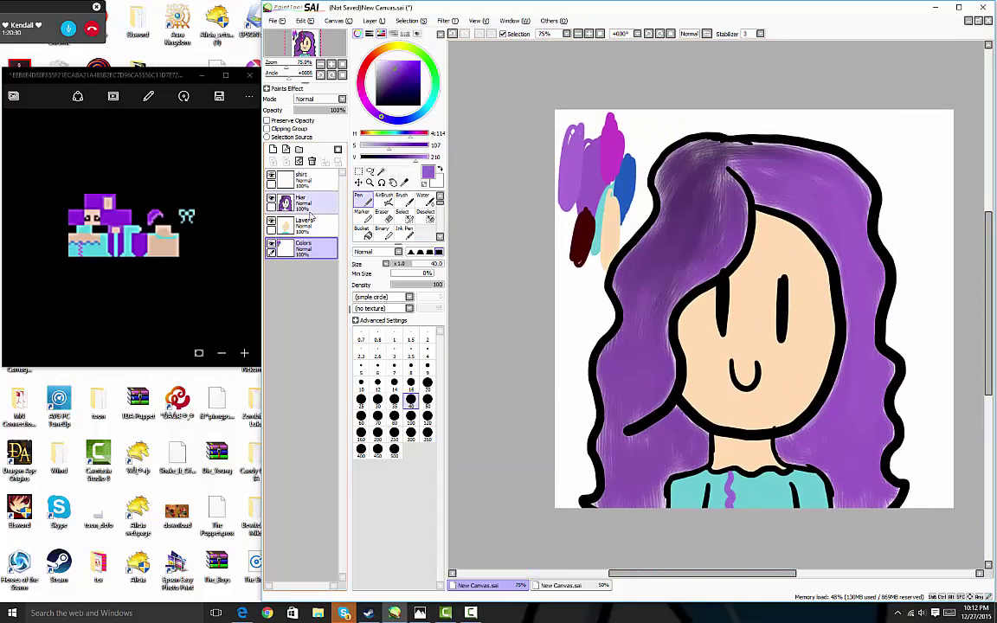
click(312, 162)
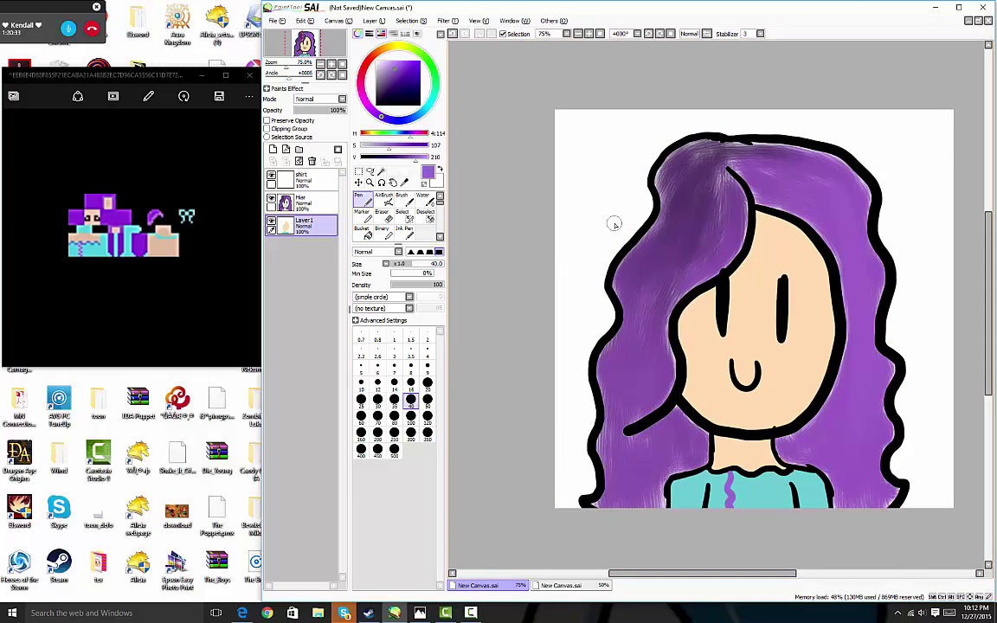
Step: Handwrite the artist's signature with a smiley in black beside the upper hair using the Pen at size 16
click(399, 103)
click(410, 382)
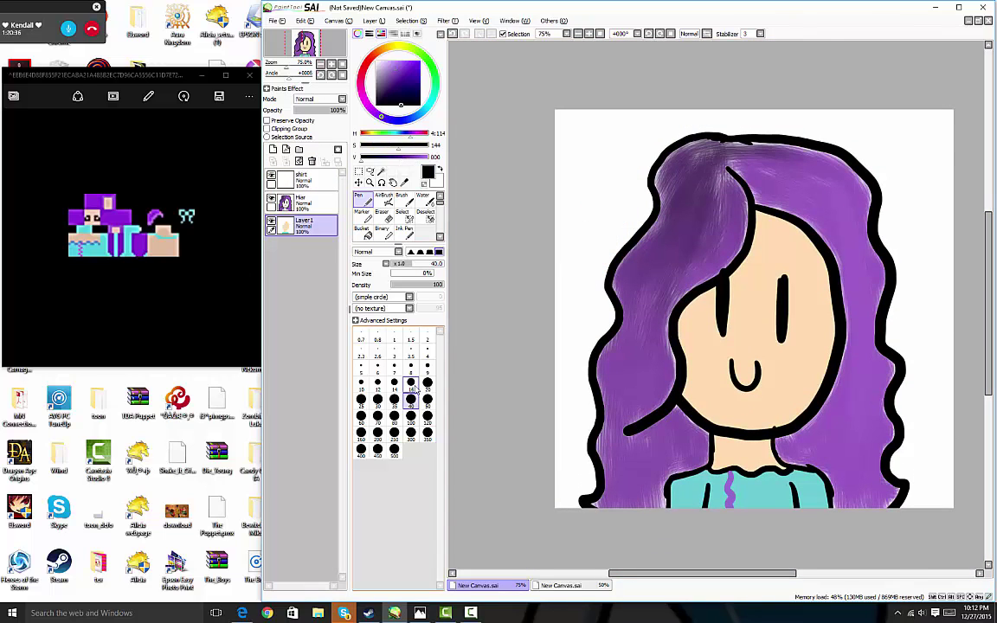
drag(574, 208, 571, 167)
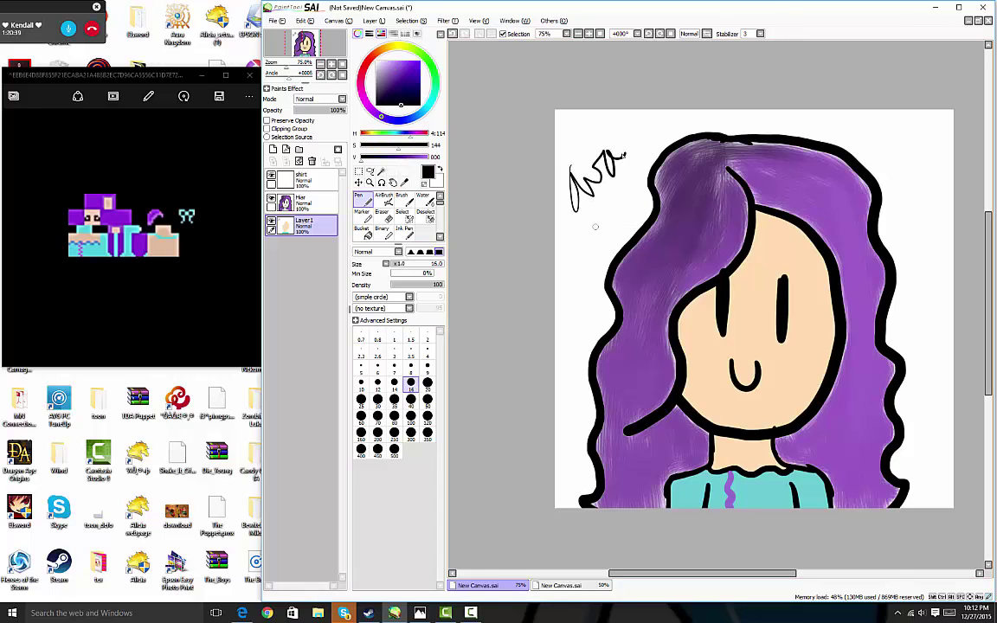
drag(578, 238, 624, 194)
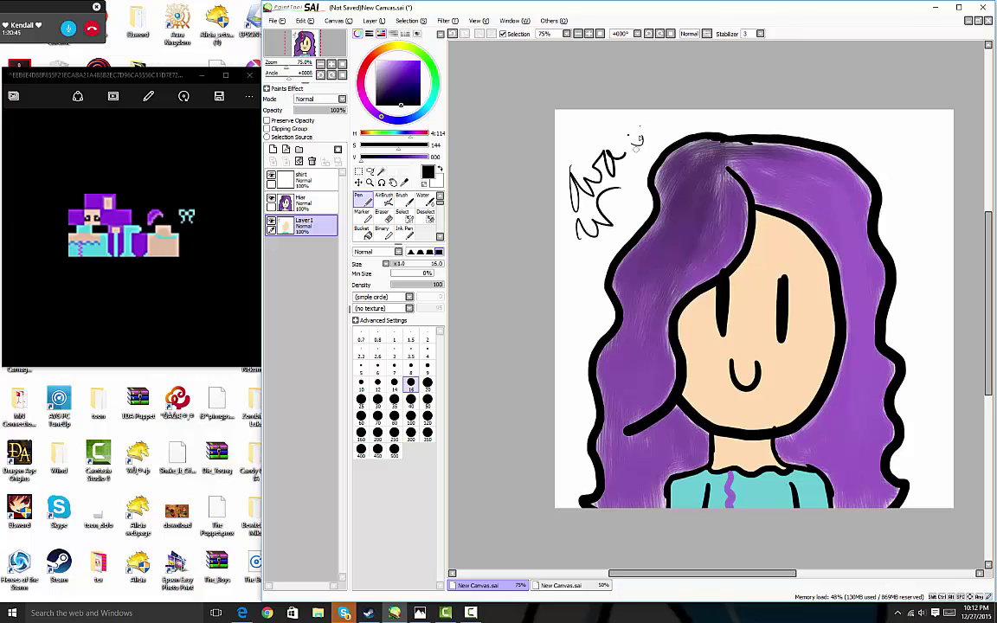
click(476, 616)
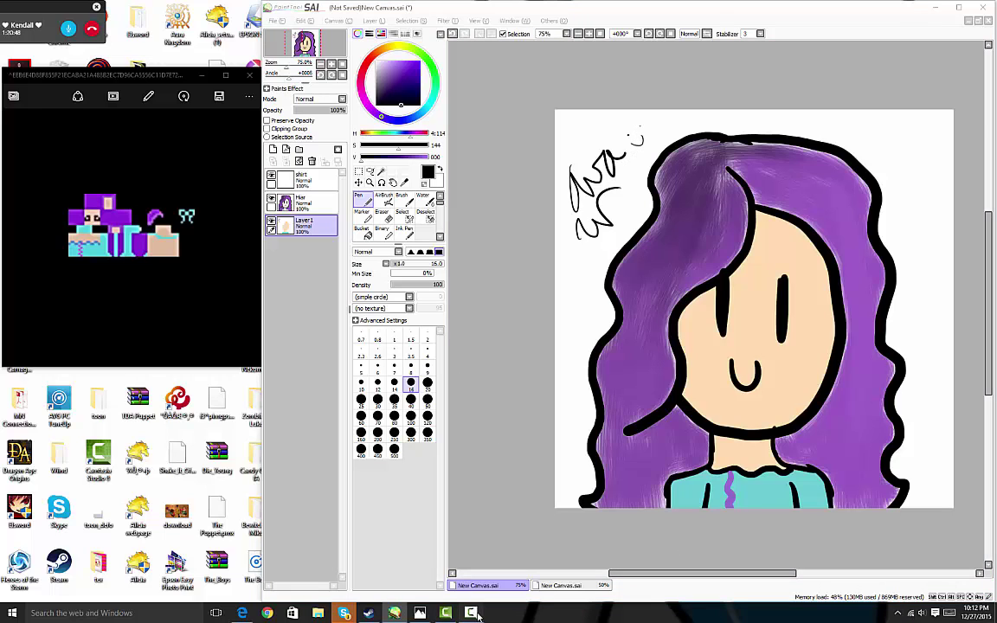